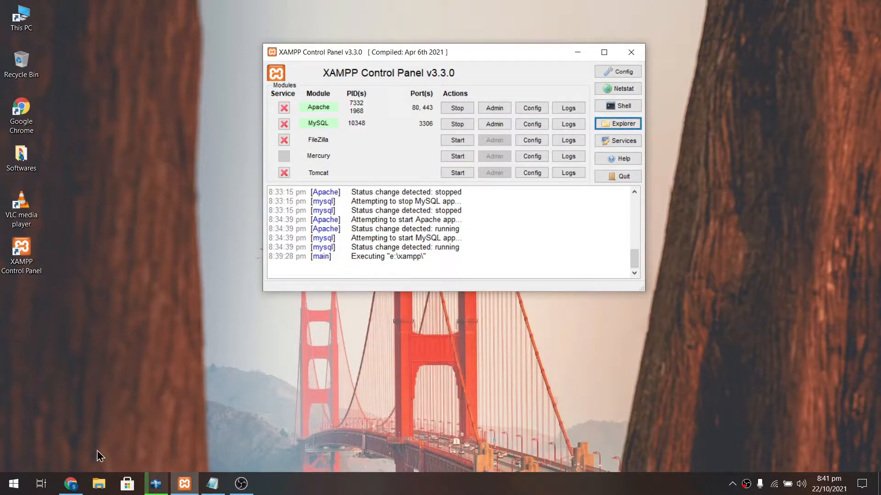
Switch to Chrome, open texts.ddns.net and view the site's connection security information.
left_click(72, 484)
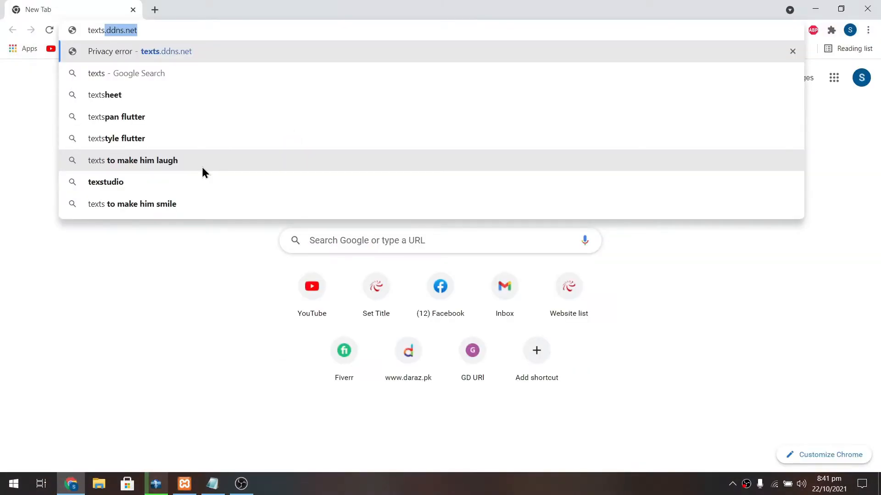
key("Right")
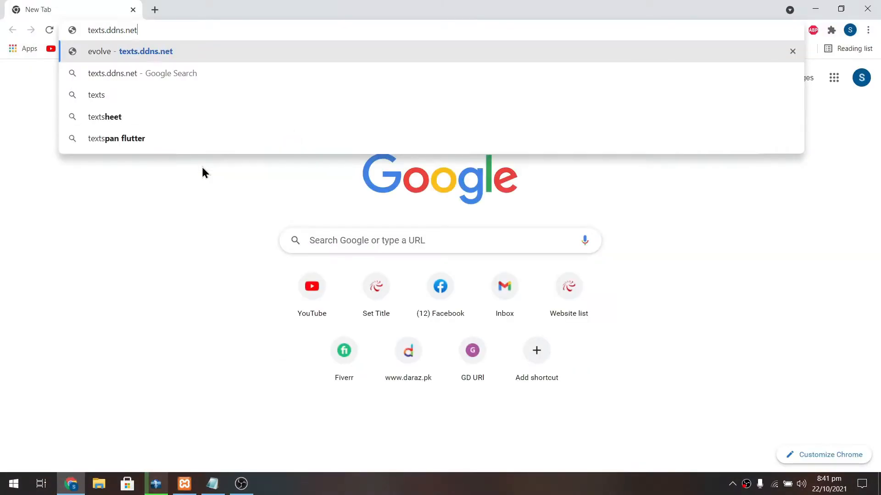
key("Return")
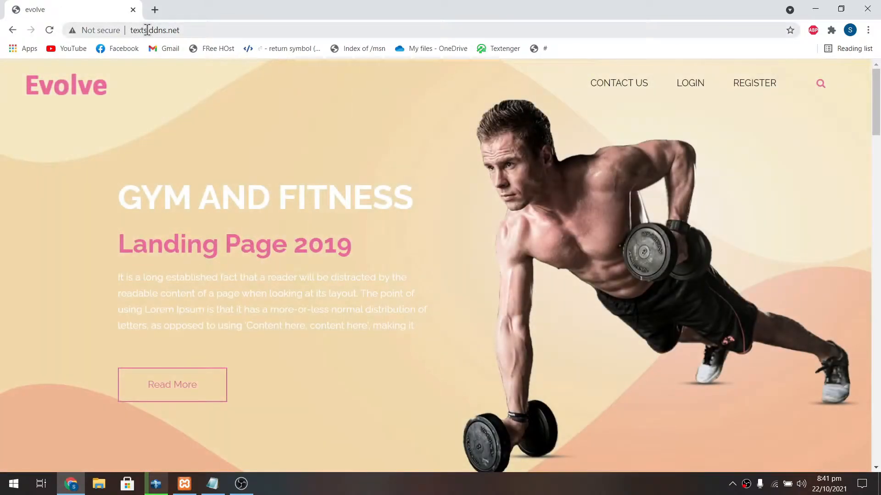
left_click(135, 30)
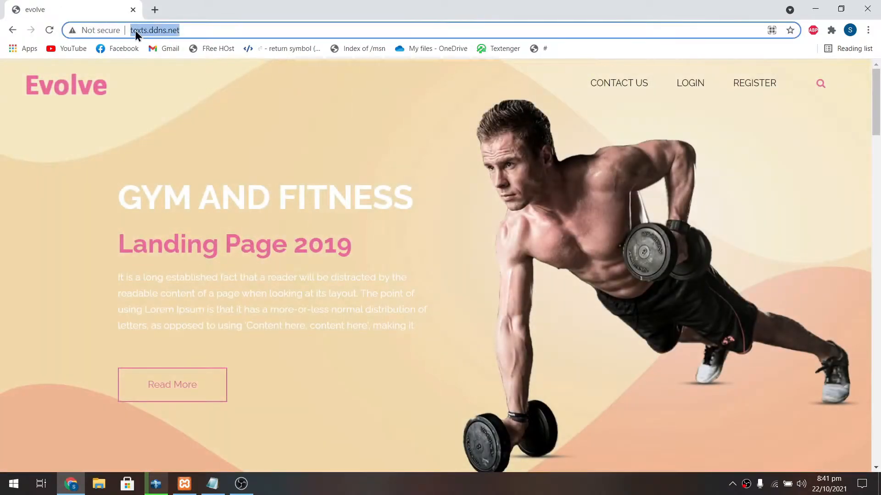
left_click(96, 31)
left_click(359, 164)
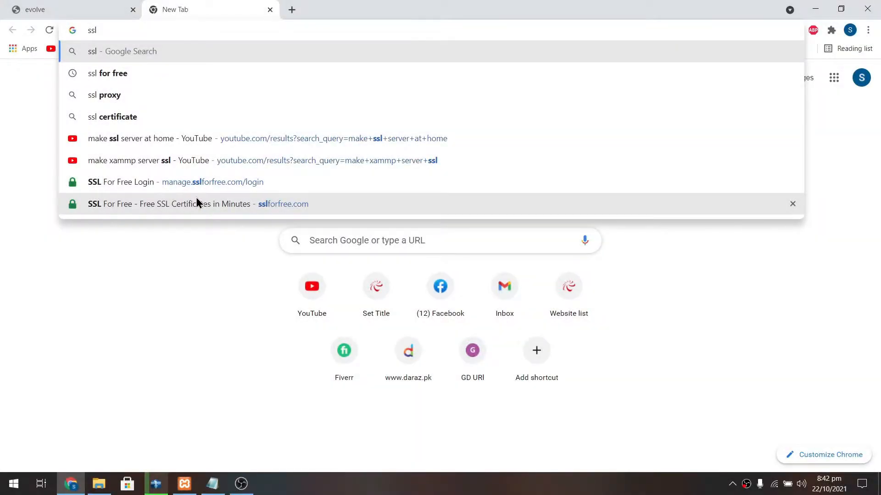
Search for "ssl for free" in the new tab and open the SSL For Free website.
key("BackSpace")
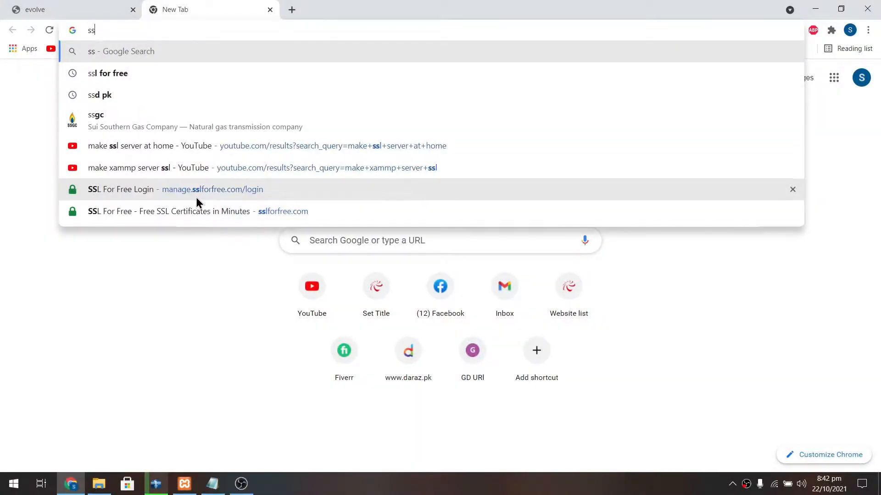
type("l")
key("Down")
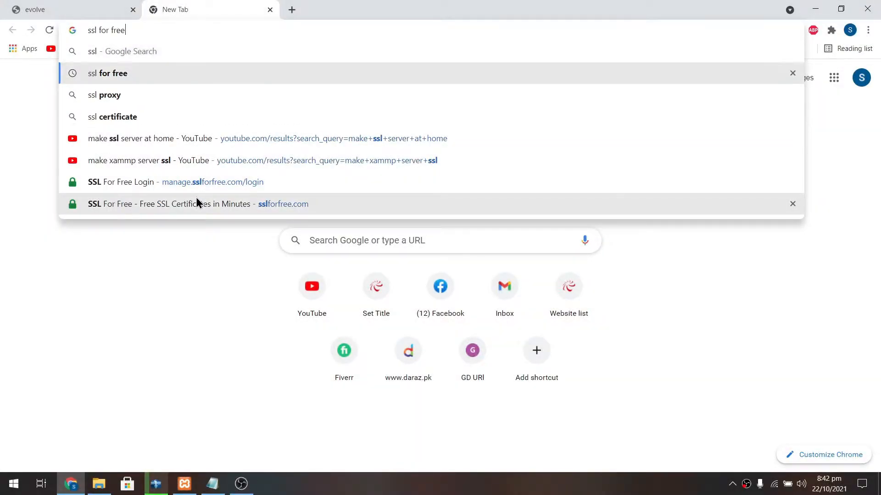
key("Return")
left_click(178, 189)
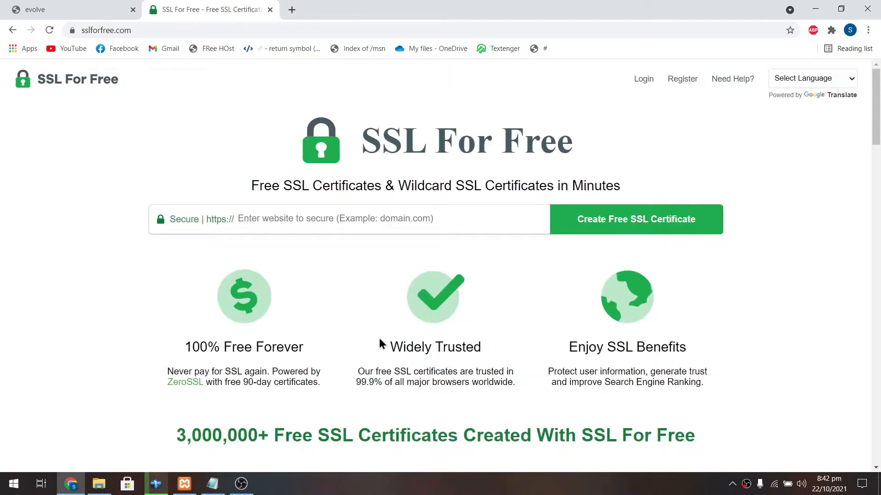
Enter texts.ddns.net as the website to secure and request a free SSL certificate.
left_click(313, 216)
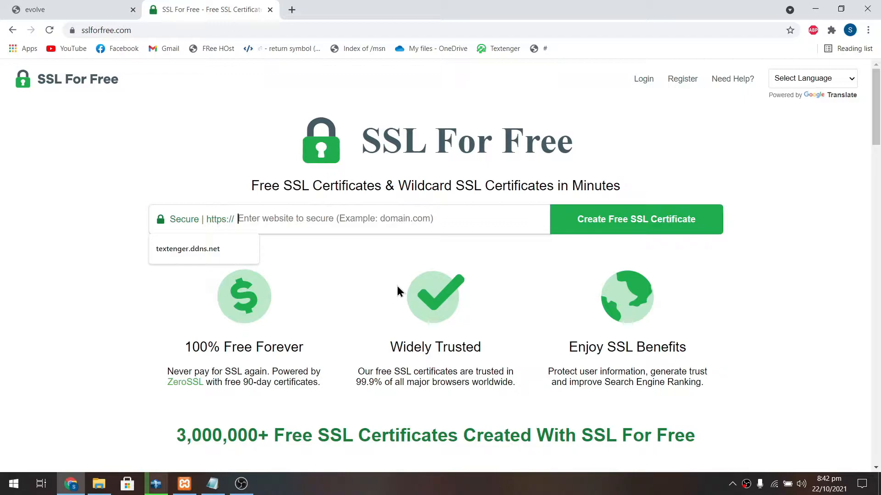
type("texts.ddns.net")
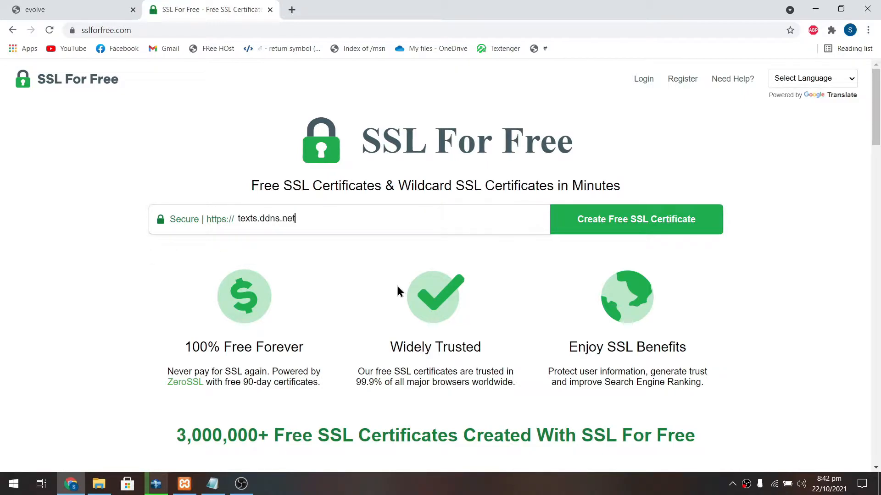
left_click(639, 231)
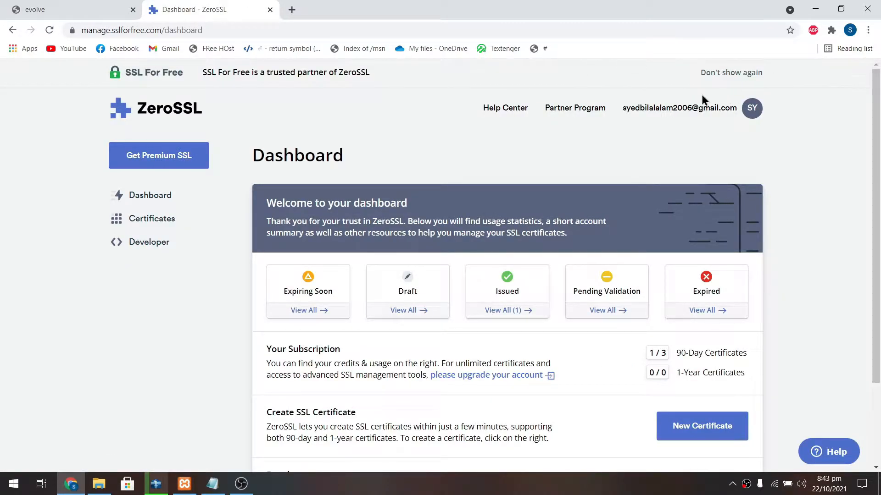
Start a new certificate from the dashboard and submit texts.ddns.net as its domain.
scroll(631, 106, "down", 2)
scroll(505, 266, "down", 3)
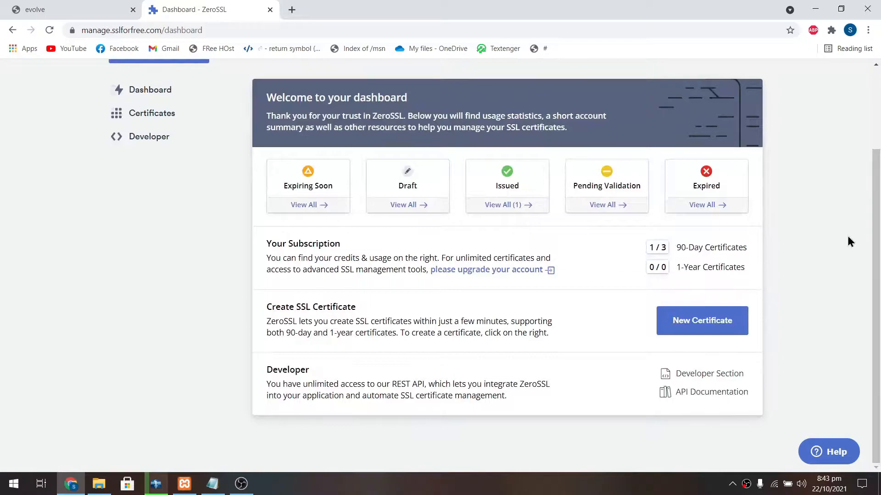
left_click(722, 325)
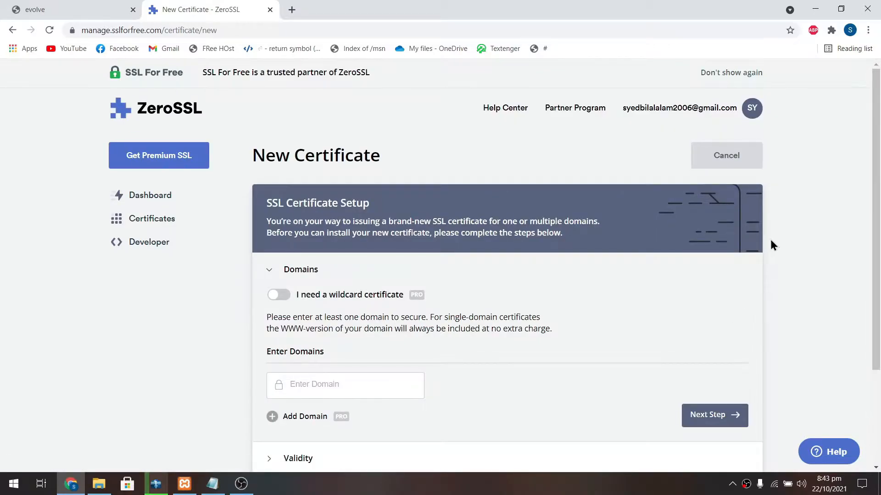
left_click_drag(876, 177, 876, 269)
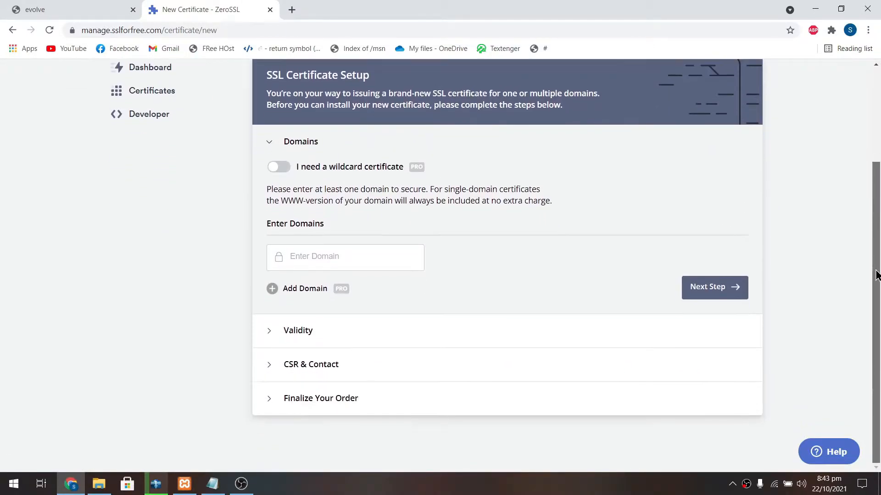
left_click(340, 257)
type("texts.ddns.net")
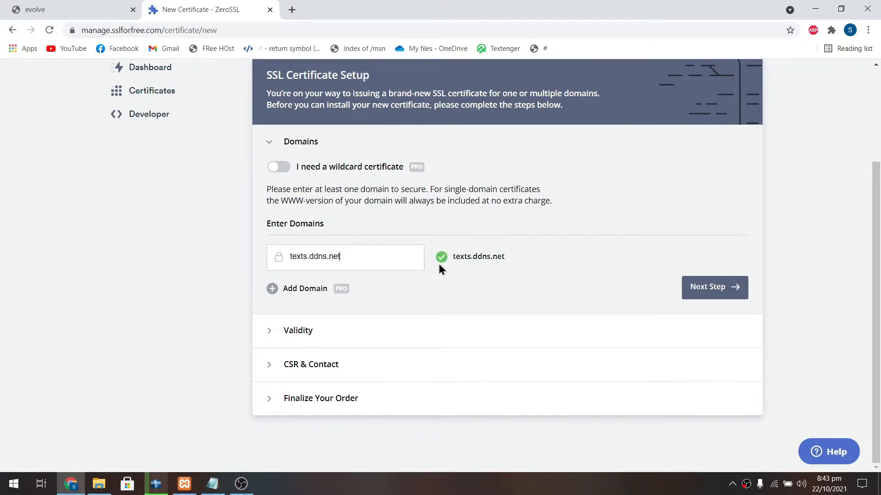
left_click(746, 299)
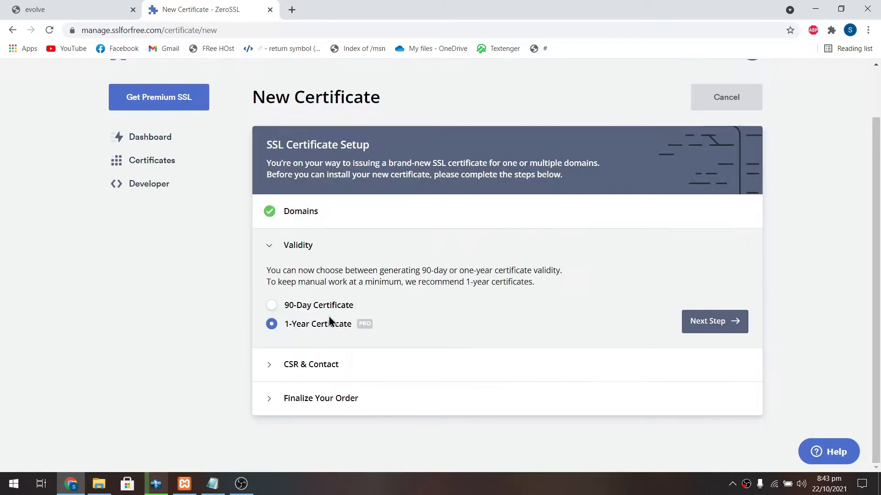
Choose the 90-Day Certificate validity and continue with the auto-generated CSR.
mouse_move(363, 328)
left_click(291, 306)
left_click(738, 327)
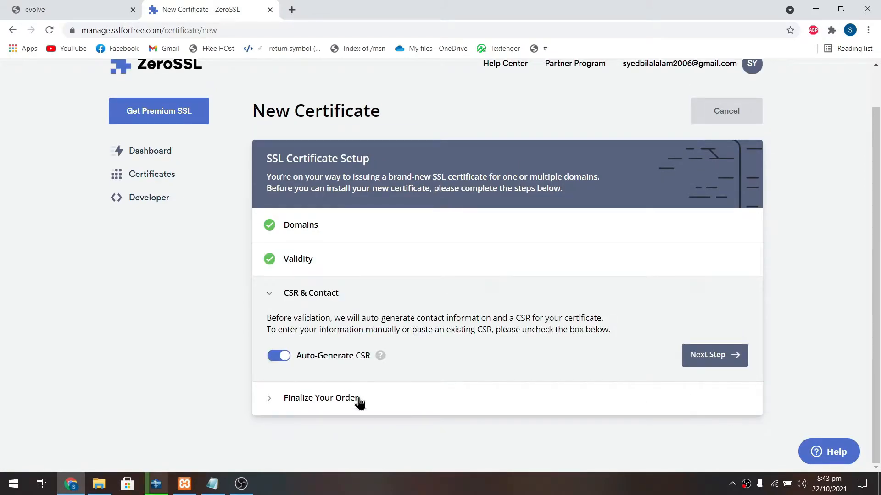
left_click(728, 358)
Finalize the certificate order on the Free plan.
scroll(876, 310, "down", 3)
scroll(876, 309, "down", 2)
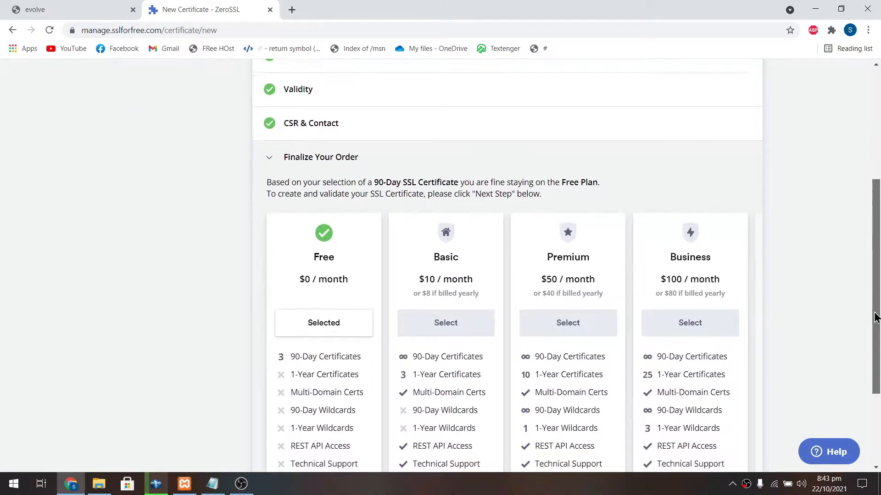
scroll(393, 305, "down", 2)
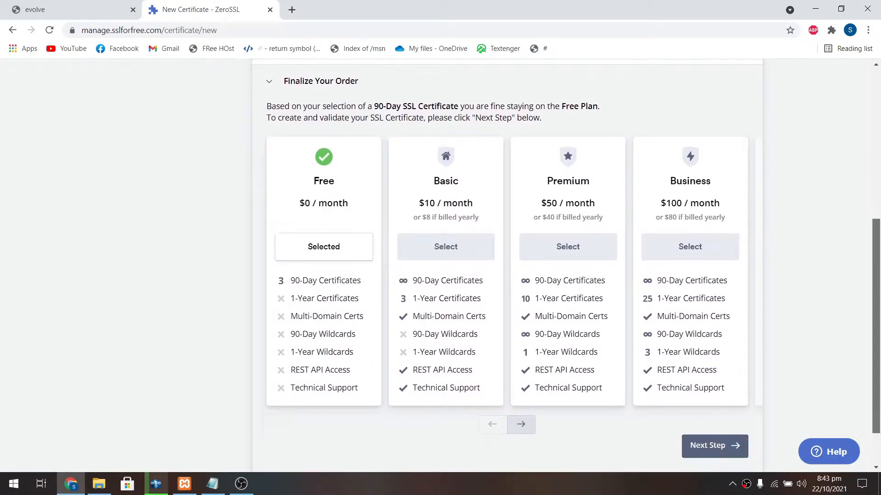
left_click(713, 393)
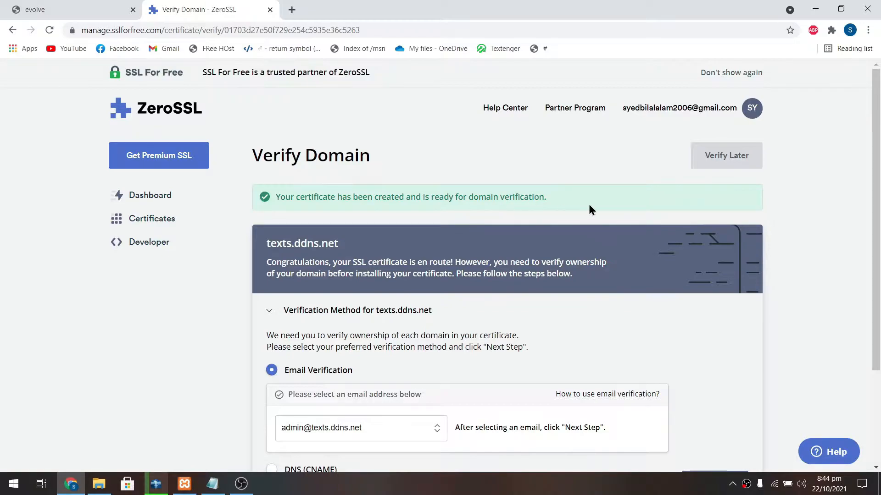
Select HTTP File Upload as the verification method for texts.ddns.net and view its upload instructions.
scroll(568, 210, "down", 3)
scroll(486, 254, "up", 3)
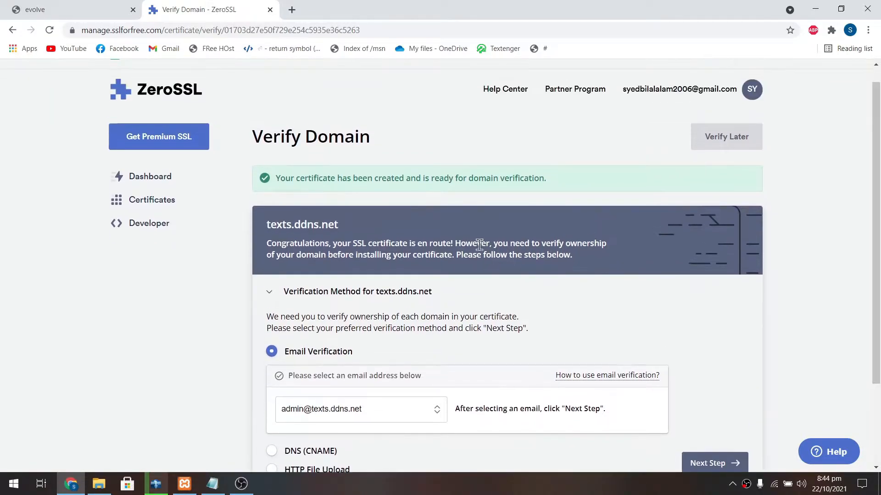
scroll(491, 225, "down", 2)
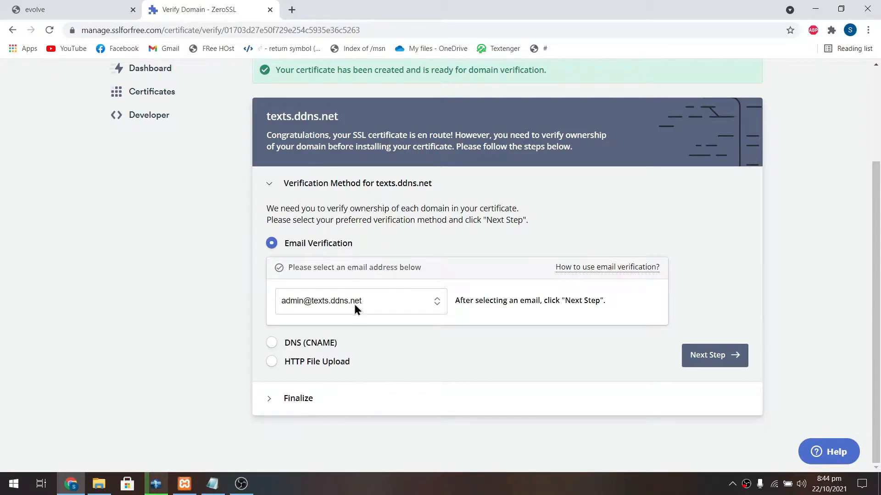
left_click(290, 363)
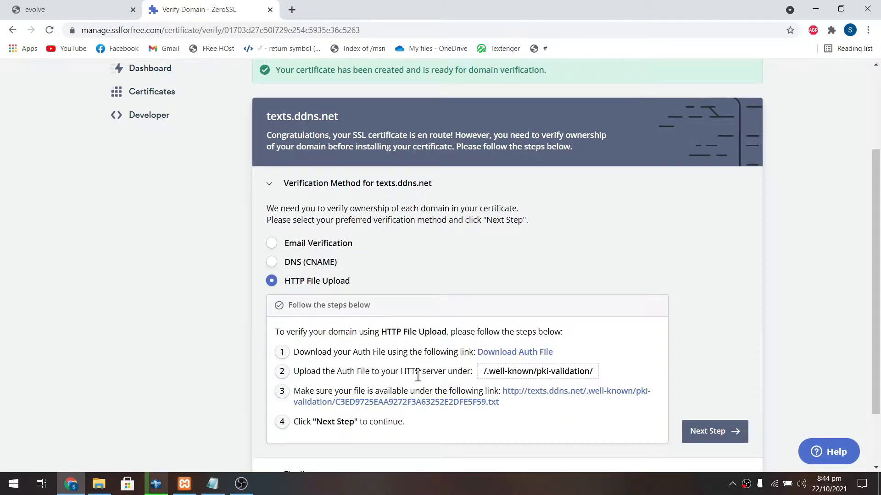
scroll(678, 331, "down", 2)
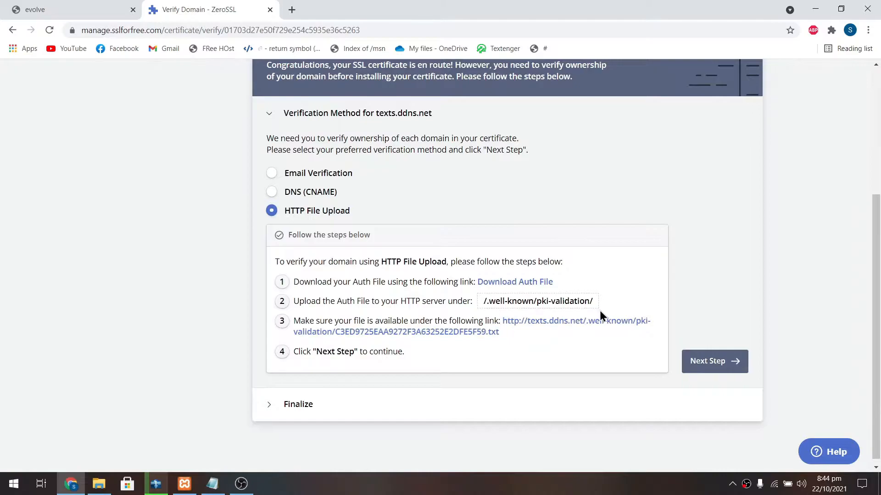
Copy the folder name .well-known from the upload path and open XAMPP's htdocs folder in File Explorer.
left_click_drag(594, 304, 520, 301)
right_click(519, 301)
left_click(542, 308)
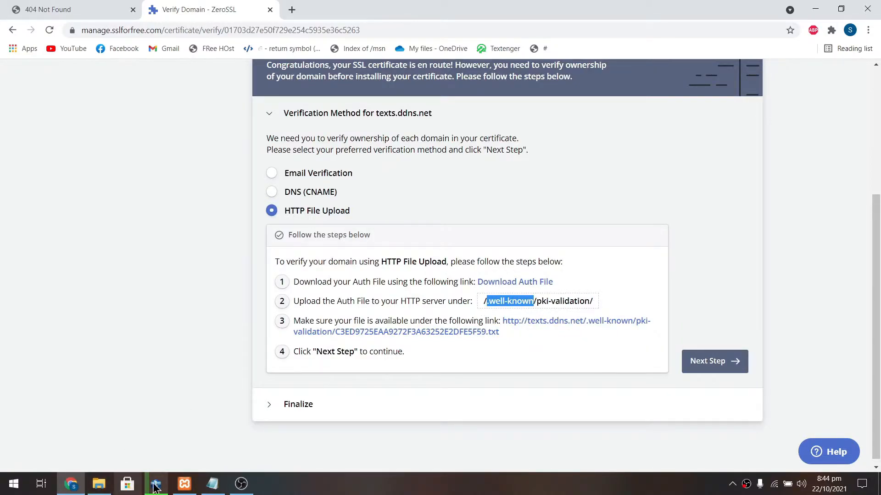
left_click(185, 484)
left_click(617, 124)
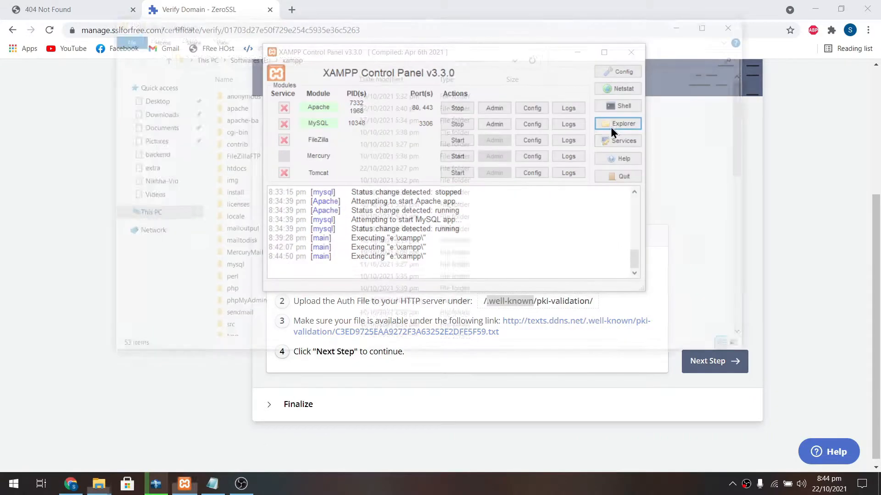
left_click(711, 25)
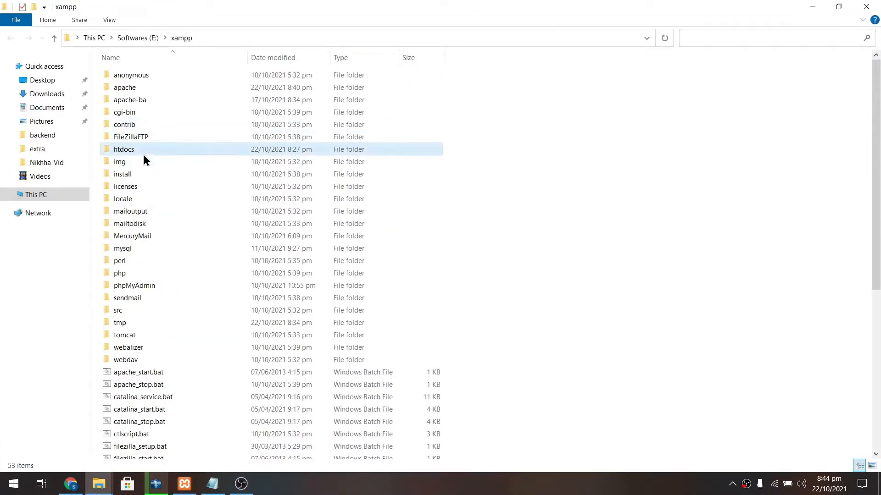
double_click(138, 151)
Create a folder named .well-known in htdocs and open it.
right_click(226, 235)
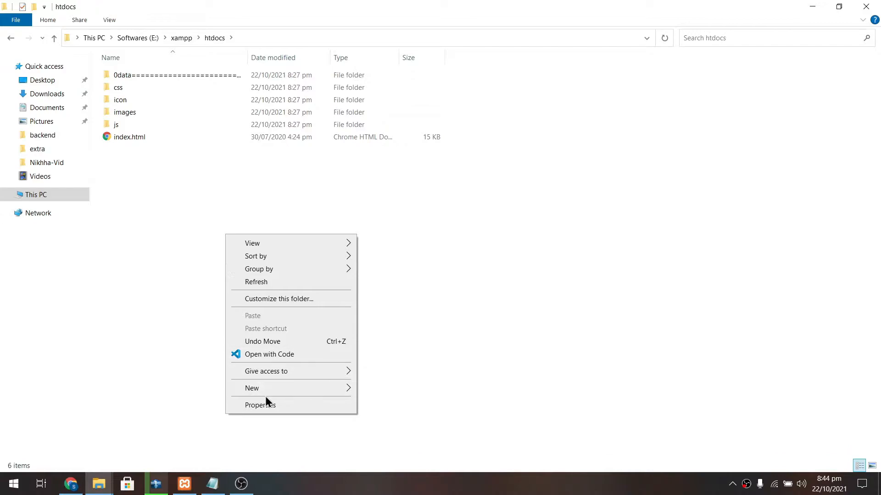
mouse_move(321, 389)
left_click(423, 257)
key("ctrl+v")
key("Return")
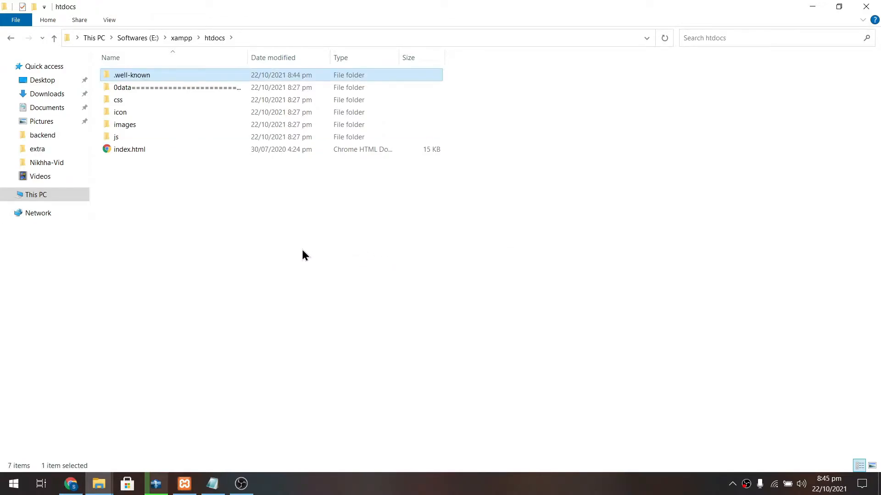
key("Return")
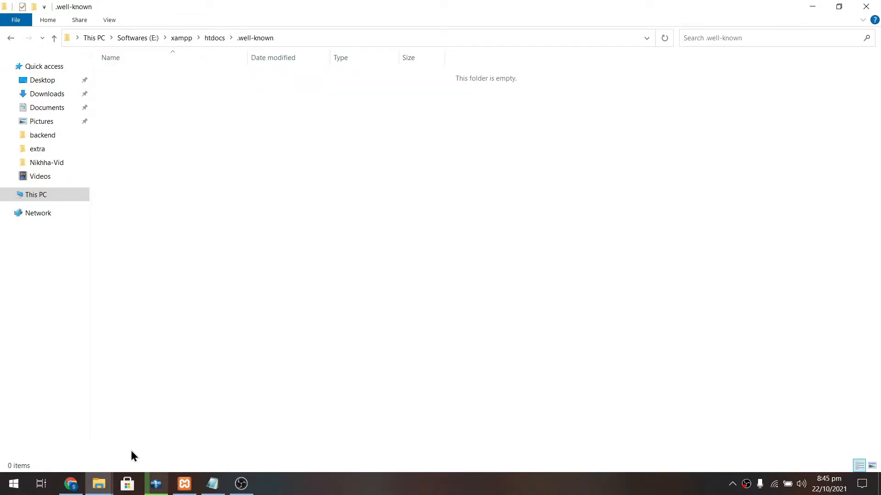
Create a folder named pki-validation inside .well-known, using the name copied from the upload path, and open it.
left_click(74, 486)
left_click(586, 304)
left_click_drag(590, 301, 535, 303)
left_click(99, 484)
left_click(179, 433)
right_click(224, 208)
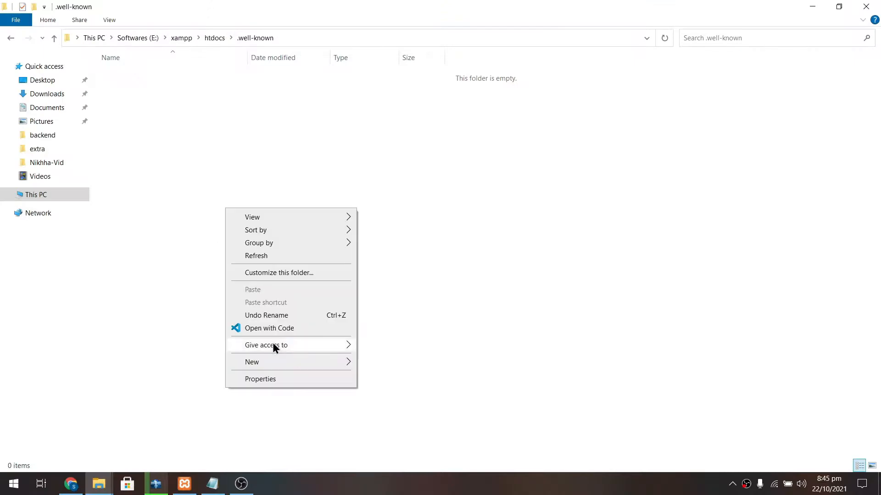
mouse_move(275, 361)
left_click(412, 227)
key("ctrl+v")
key("Return")
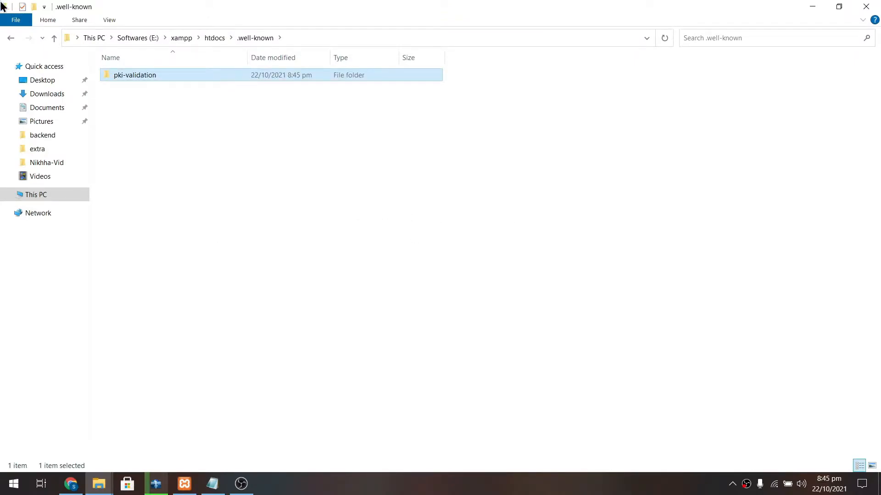
double_click(130, 79)
Download the Auth File from the verification instructions in Chrome and show it in its download folder.
left_click(70, 484)
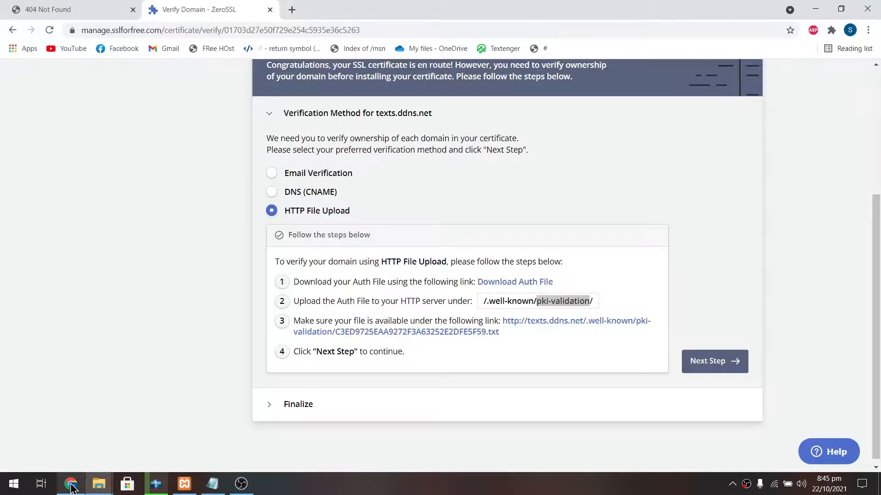
left_click(643, 277)
left_click(523, 282)
left_click(128, 453)
left_click(147, 416)
Copy the downloaded auth text file into the htdocs\.well-known\pki-validation folder.
right_click(142, 87)
left_click(100, 482)
left_click(178, 434)
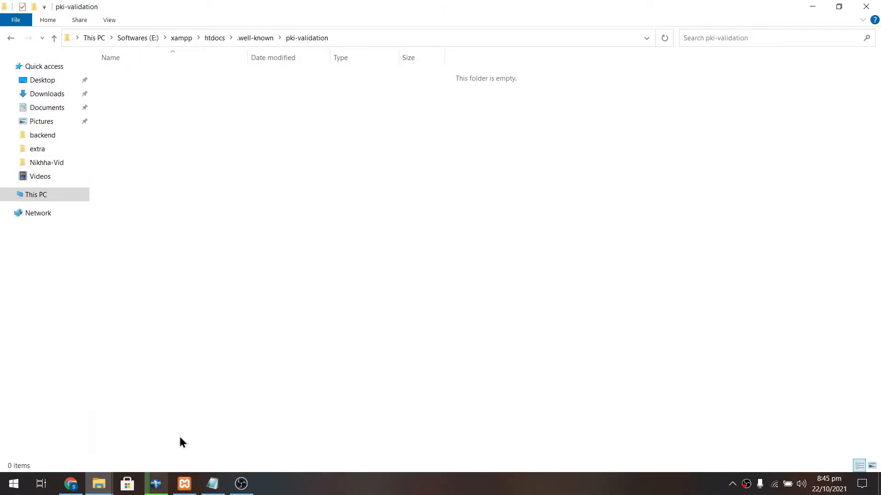
right_click(229, 180)
left_click(283, 262)
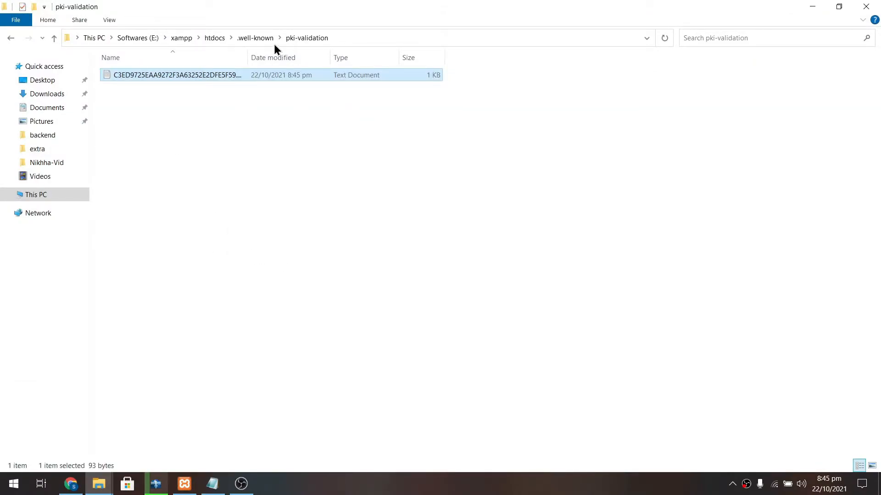
Review the .well-known folder in htdocs, and check in Chrome that the auth file opens from its verification link.
left_click(213, 40)
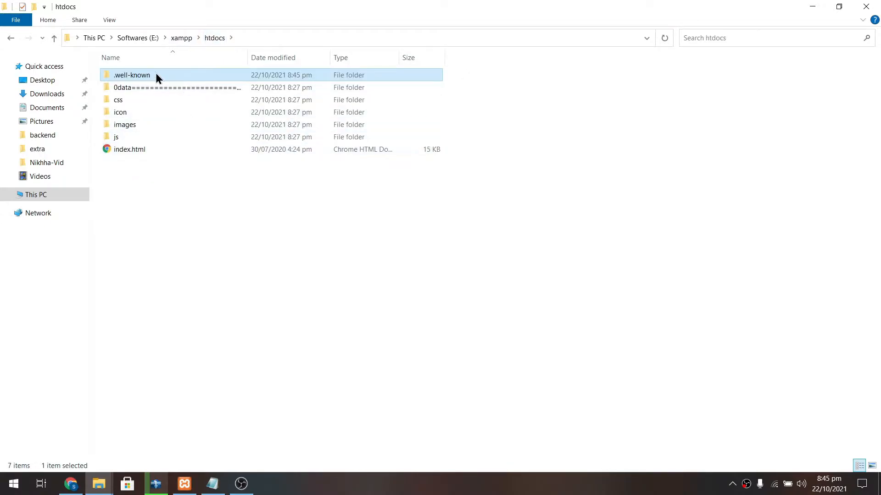
double_click(156, 75)
key("alt+Tab")
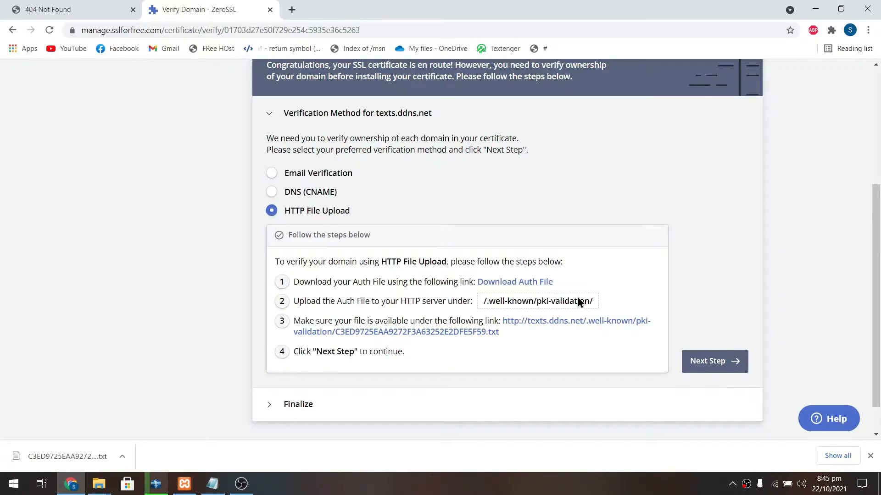
left_click(549, 324)
key("ctrl+w")
Verify the domain texts.ddns.net, download its certificate ZIP in Default Format, and continue to the installation instructions.
left_click(716, 369)
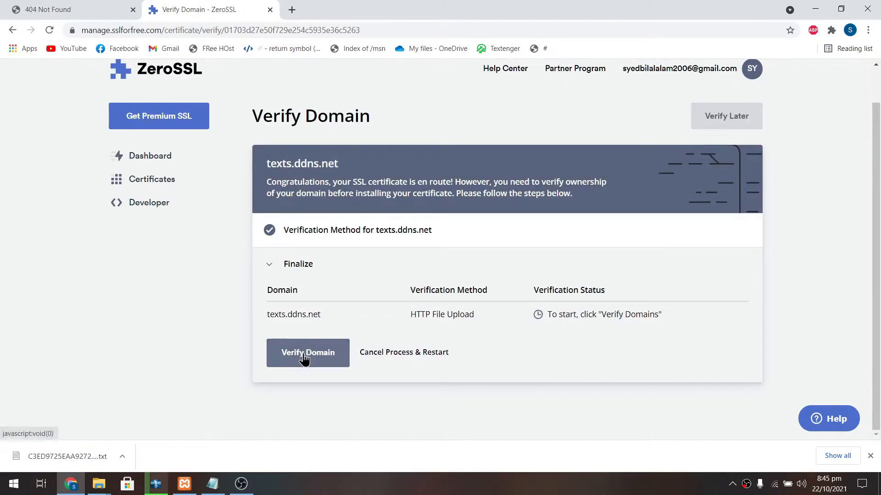
left_click(317, 356)
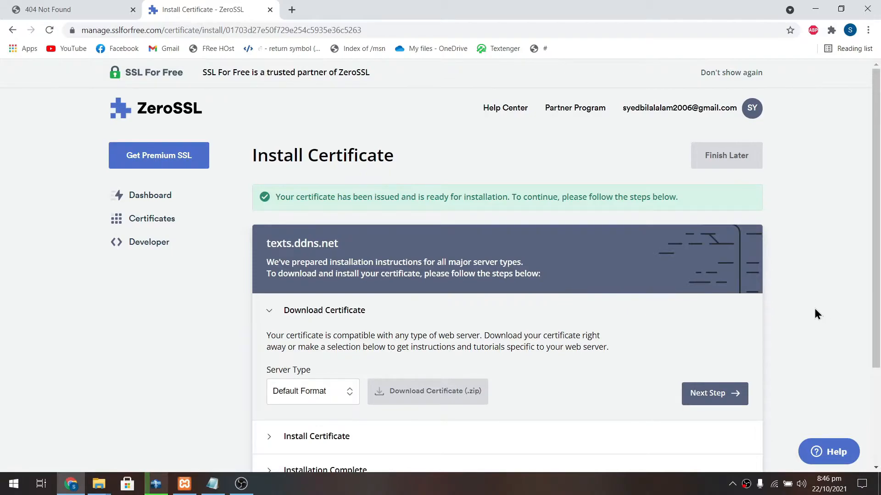
scroll(878, 349, "down", 3)
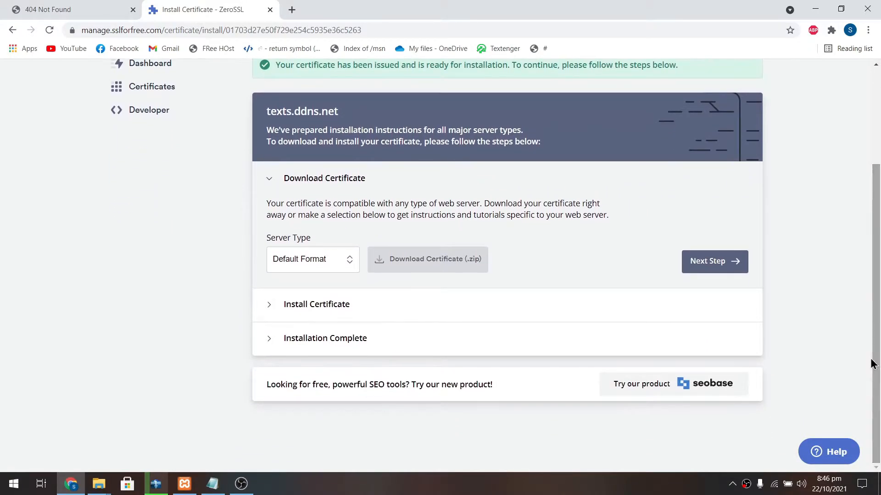
left_click(454, 259)
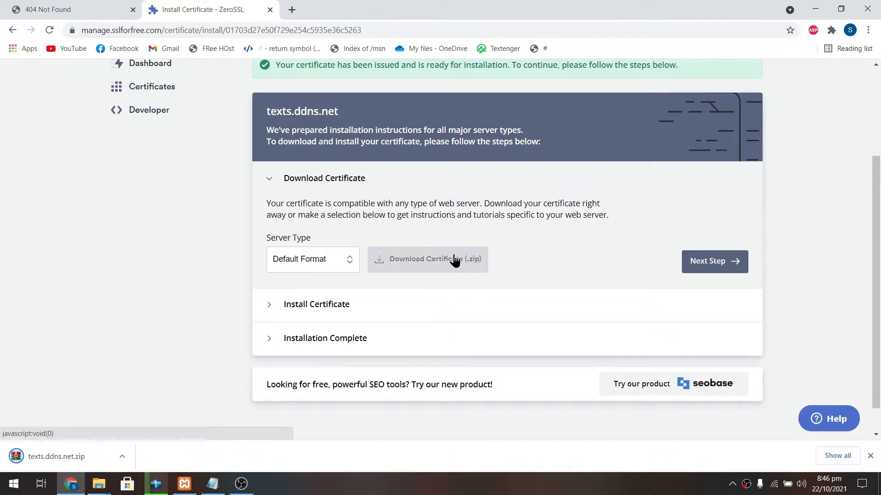
left_click(729, 262)
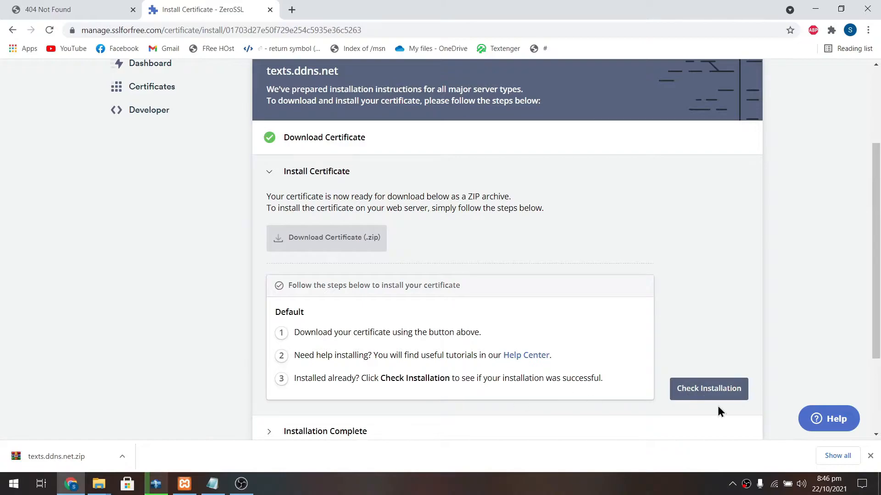
Close the certificate page, the remaining Chrome window and the open File Explorer windows.
left_click(270, 11)
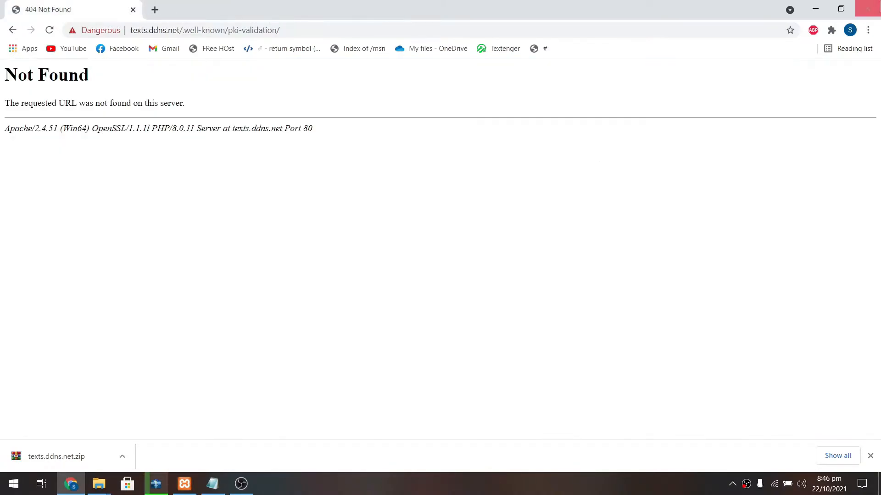
key("alt+Tab")
left_click(869, 6)
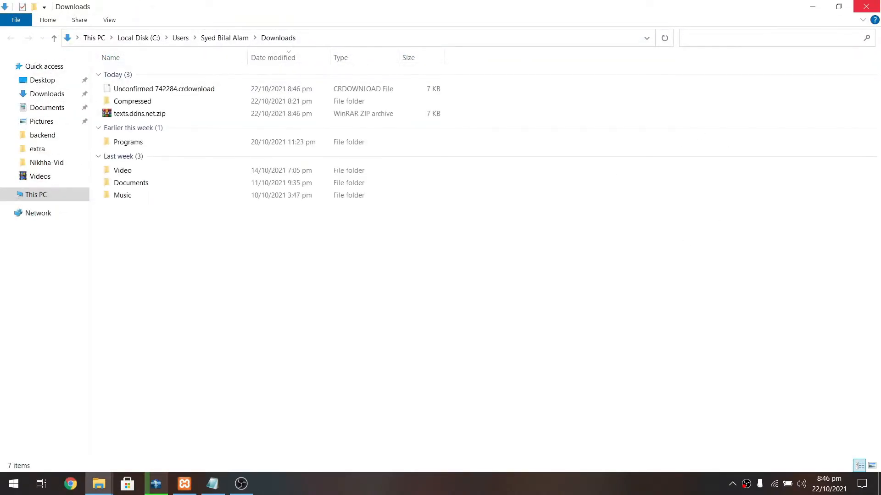
left_click(869, 6)
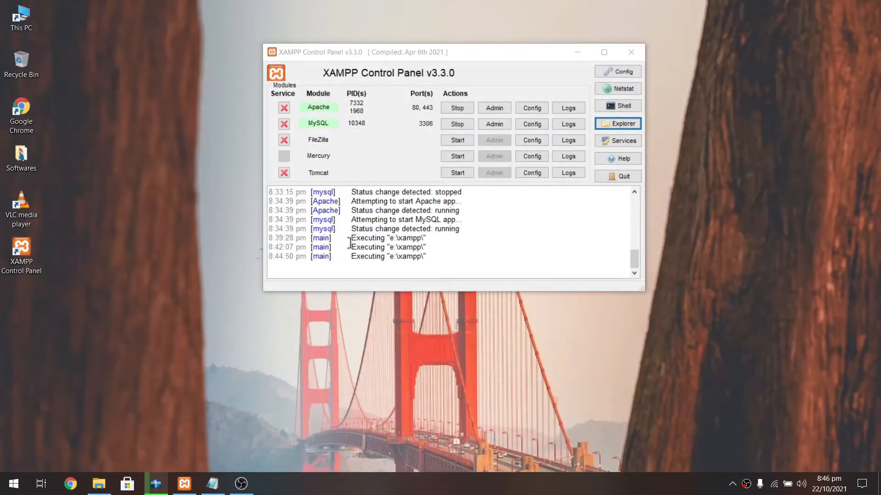
Extract texts.ddns.net.zip in Downloads into a texts.ddns.net folder and open that folder.
double_click(21, 17)
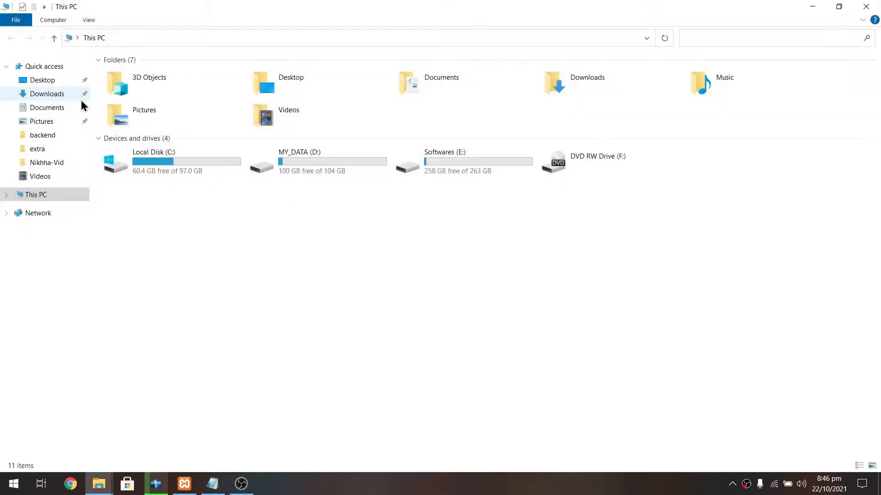
left_click(63, 95)
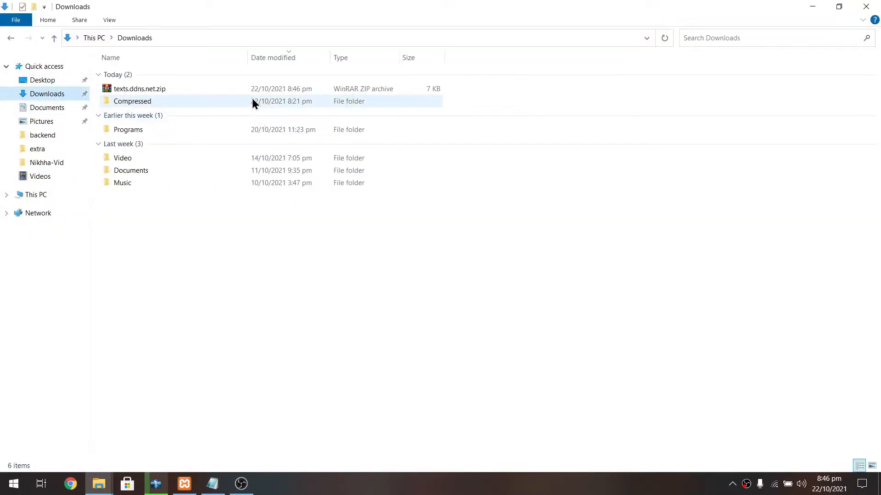
right_click(130, 88)
left_click(182, 174)
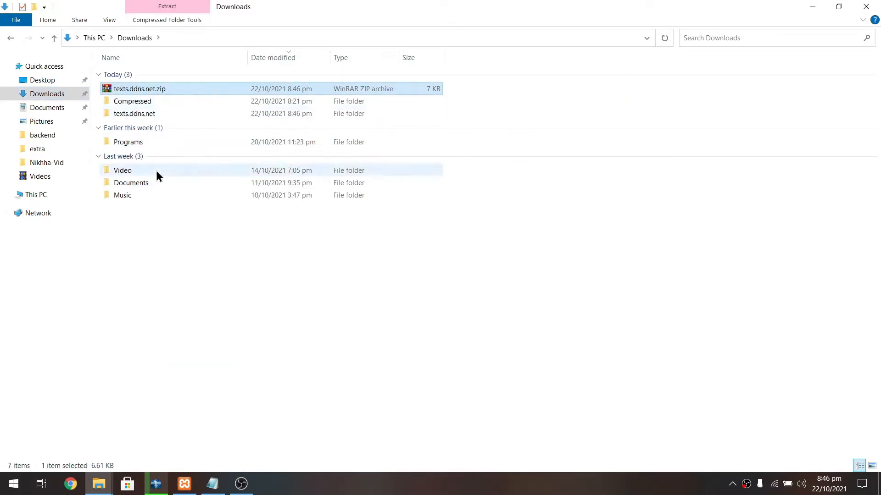
double_click(140, 114)
left_click_drag(282, 207, 129, 55)
left_click(213, 173)
Create a folder named ssl inside the extracted texts.ddns.net folder.
right_click(296, 212)
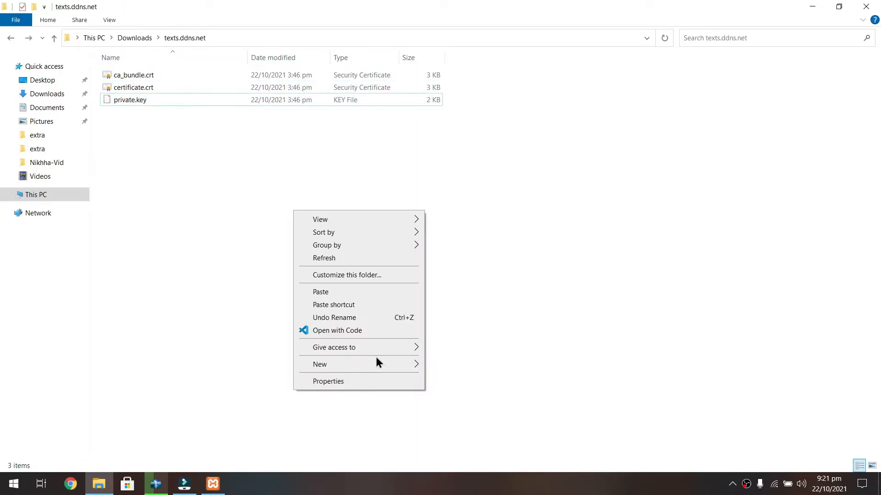
mouse_move(376, 364)
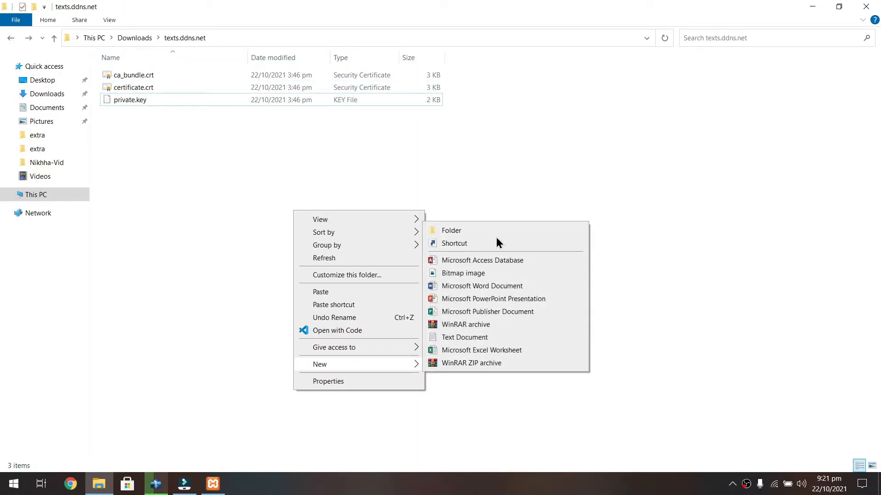
left_click(507, 231)
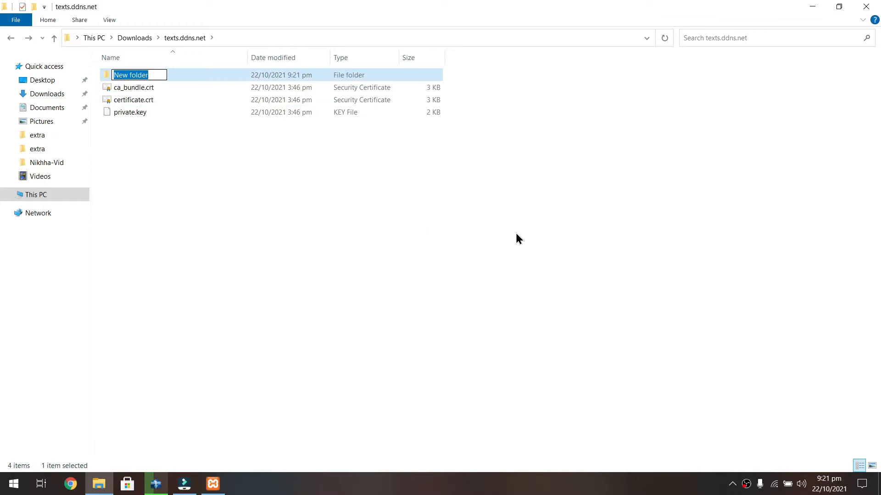
type("s")
key("Return")
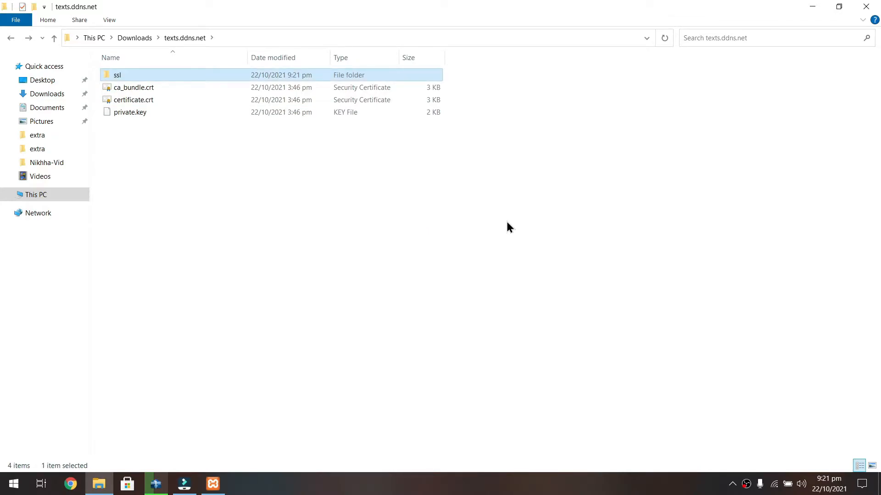
Create a second folder named ssl.key alongside the ssl folder.
right_click(506, 221)
mouse_move(549, 380)
left_click(670, 241)
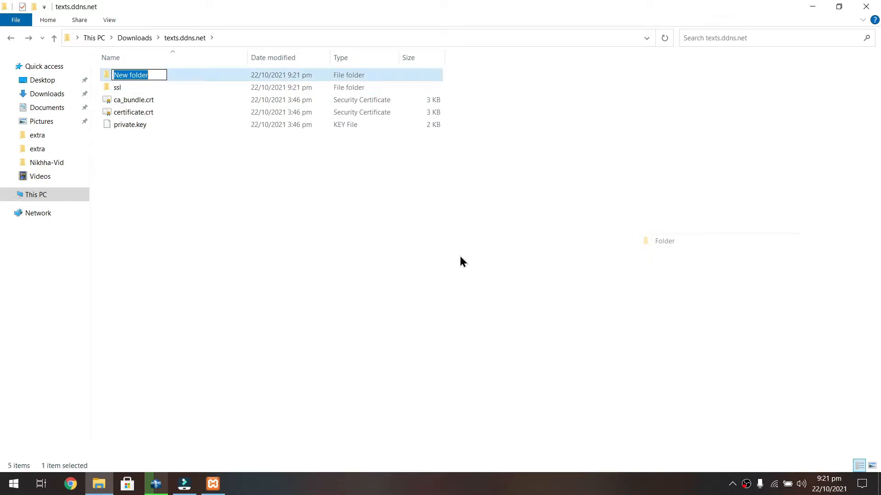
type("ssl.")
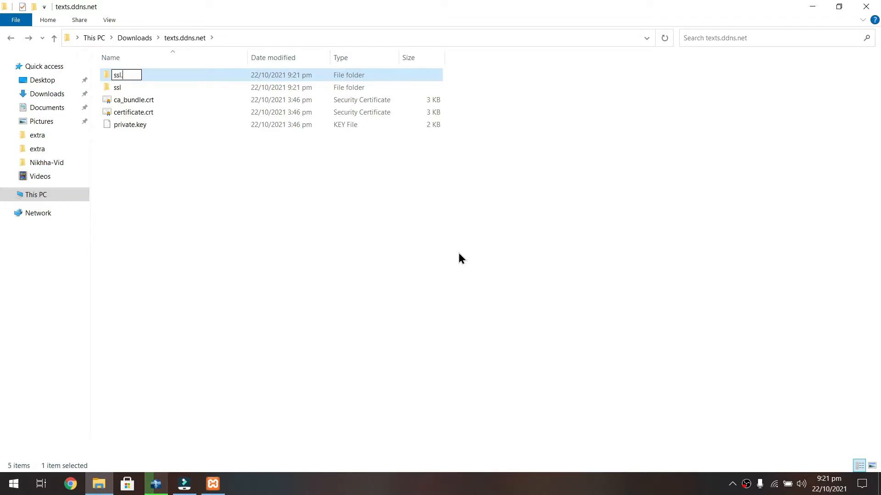
type("key")
key("Return")
Create a third folder named ssl.crt in the texts.ddns.net folder.
right_click(197, 217)
mouse_move(246, 373)
left_click(400, 242)
type("ssl.crt")
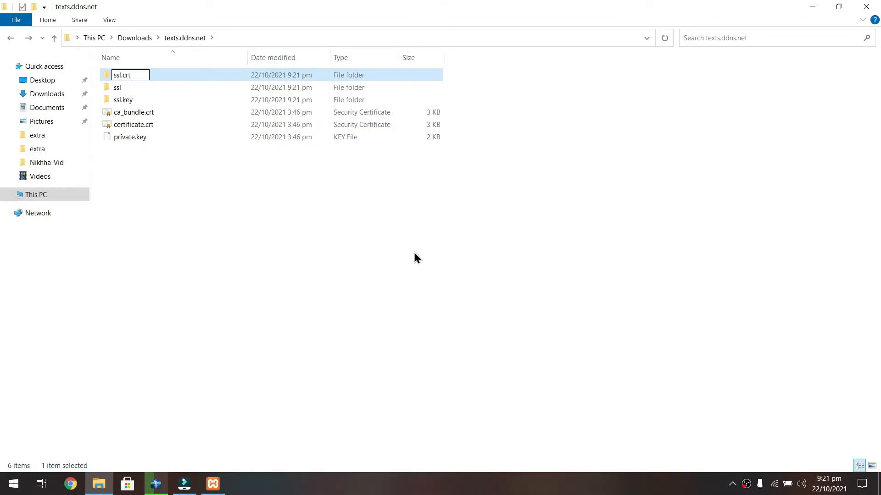
key("Return")
left_click(119, 250)
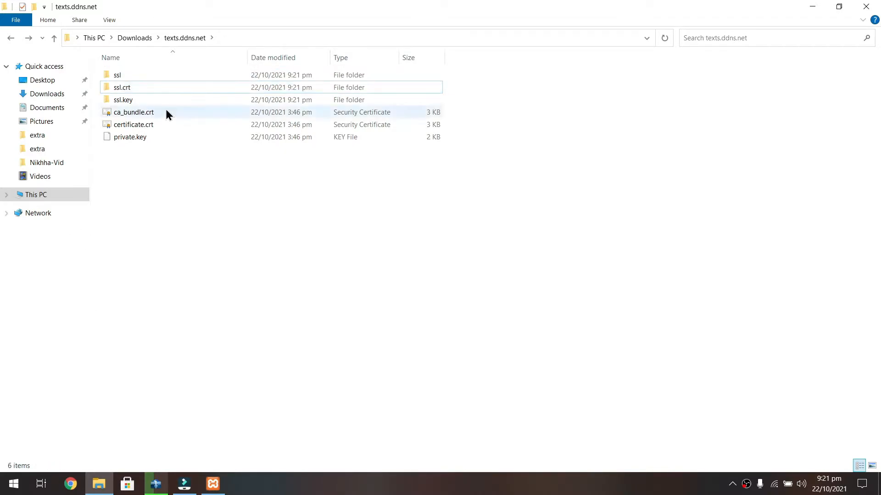
Move ca_bundle.crt into the ssl folder and return to the texts.ddns.net folder.
left_click(142, 117)
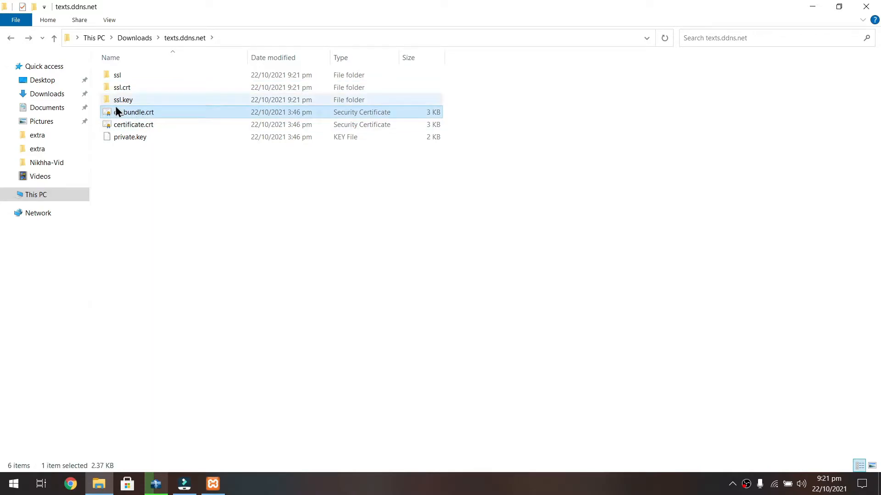
right_click(137, 113)
left_click(183, 312)
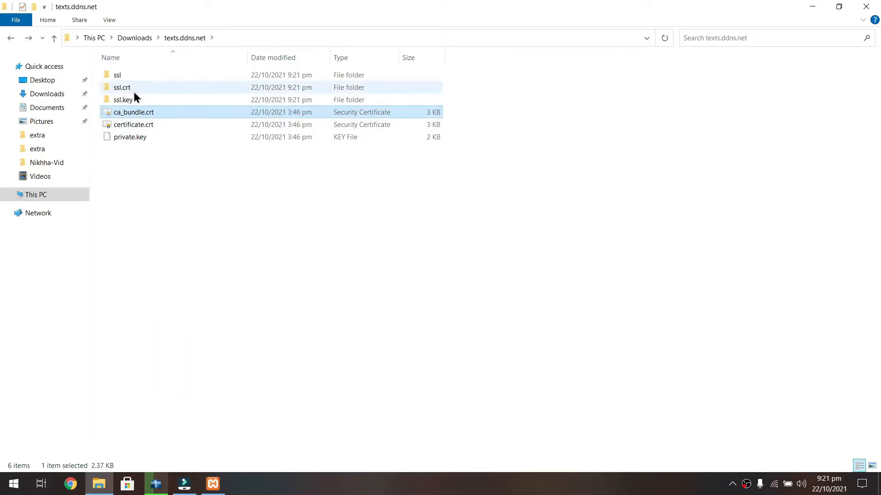
double_click(147, 75)
right_click(217, 183)
left_click(252, 258)
left_click(11, 37)
Rename certificate.crt to server.crt.
left_click(146, 115)
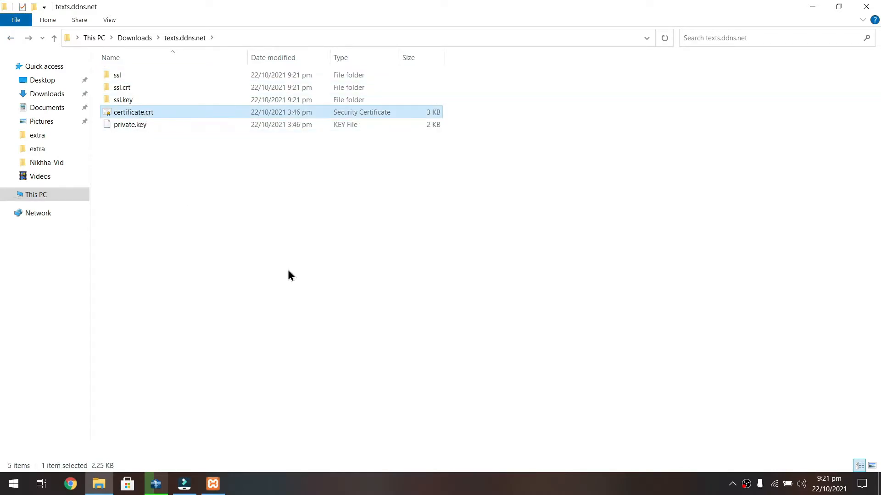
key("F2")
type("server")
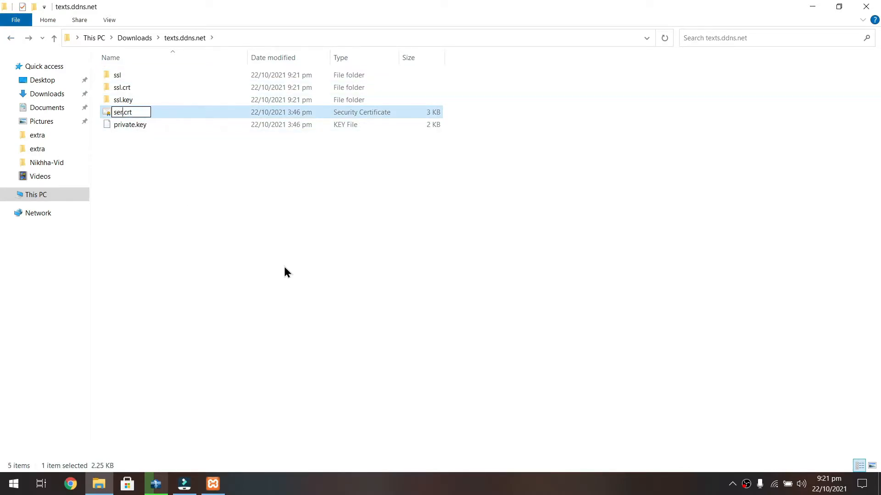
key("Return")
Move server.crt into the ssl.crt folder and return to the texts.ddns.net folder.
right_click(136, 129)
left_click(184, 328)
double_click(147, 90)
right_click(205, 216)
left_click(291, 294)
left_click(11, 38)
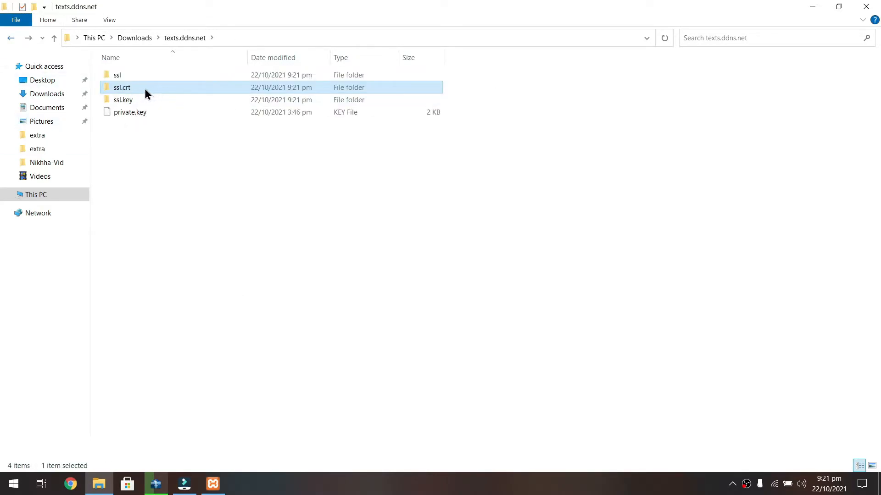
Rename private.key to server.key.
left_click(144, 113)
key("F2")
type("server")
key("Return")
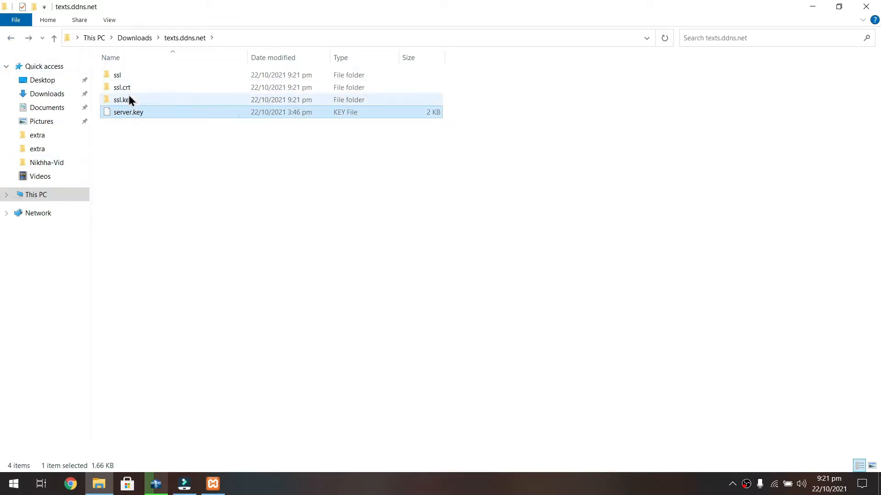
Move server.key into the ssl.key folder and return to the texts.ddns.net folder.
right_click(134, 113)
left_click(183, 288)
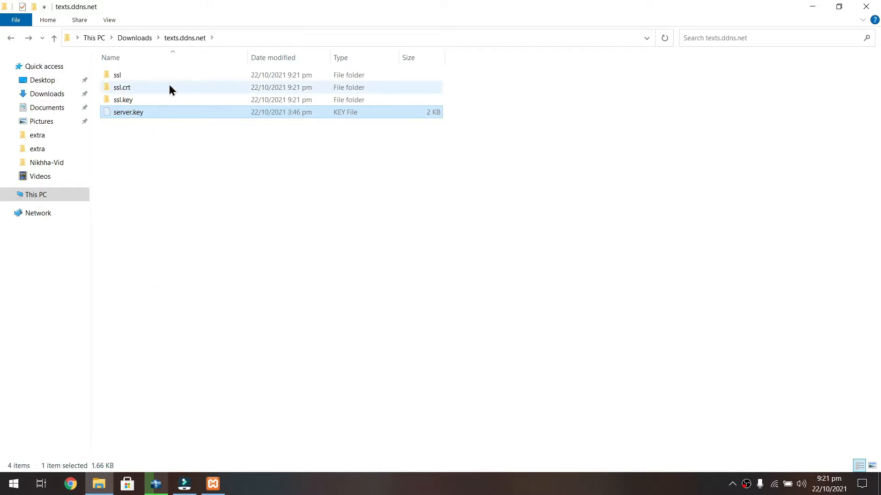
double_click(164, 99)
right_click(260, 249)
left_click(302, 250)
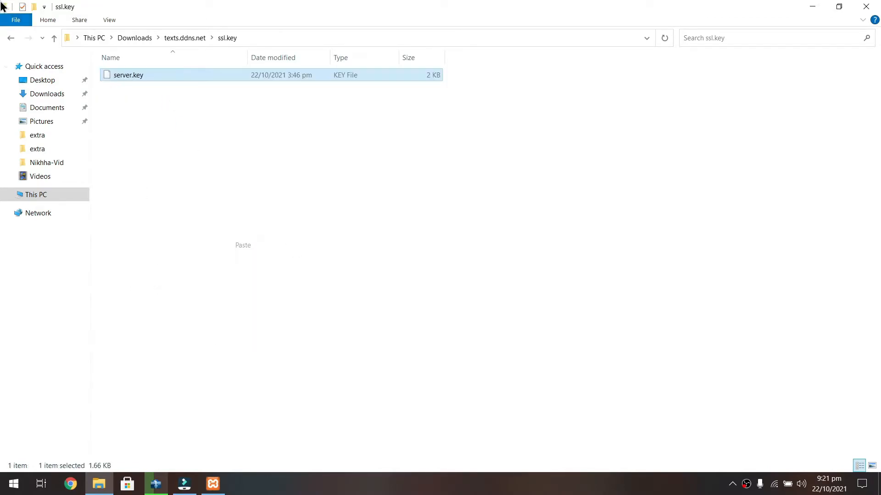
left_click(10, 37)
Go to xampp\apache\conf on the Softwares (E:) drive and open its extra folder.
left_click_drag(356, 228, 114, 69)
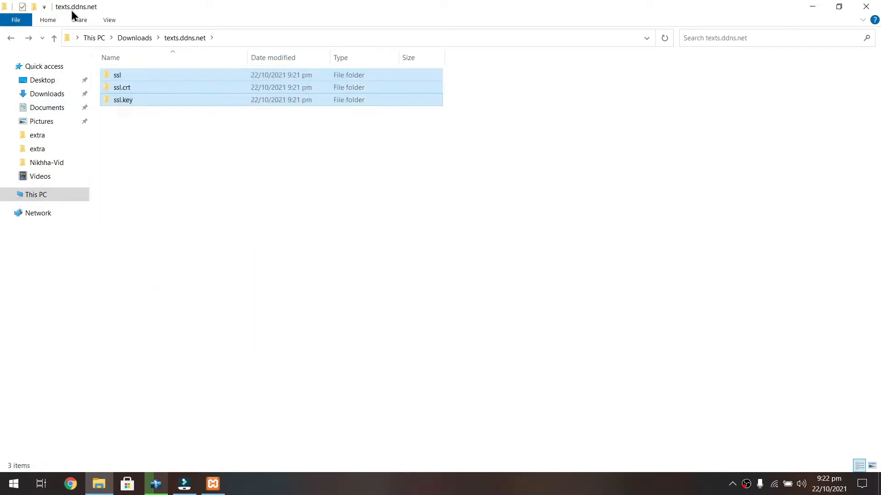
left_click(287, 216)
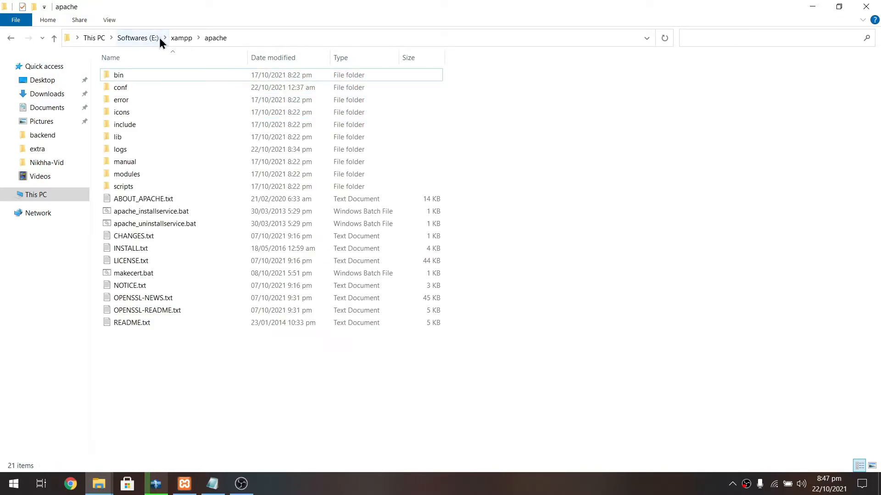
left_click(159, 37)
left_click(130, 37)
double_click(161, 178)
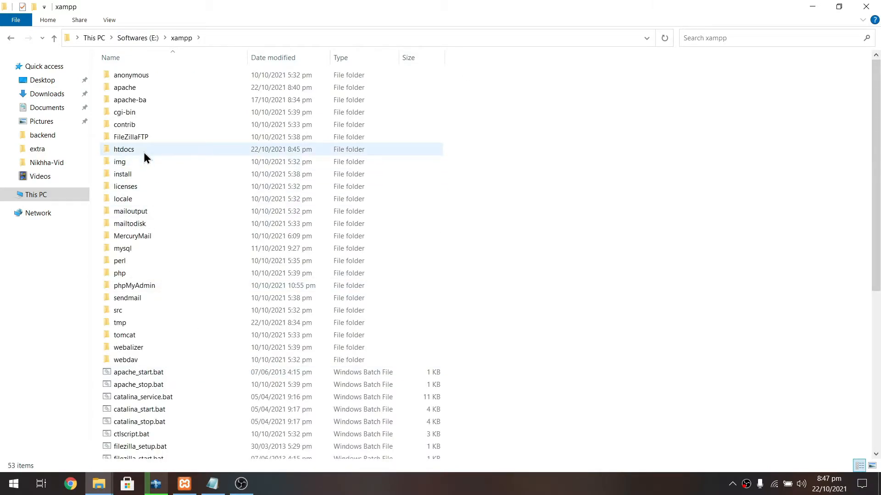
double_click(155, 91)
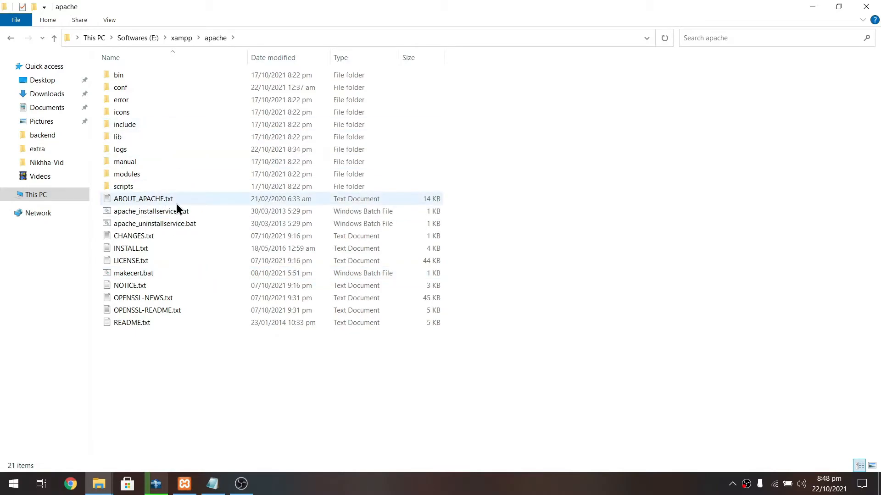
double_click(138, 88)
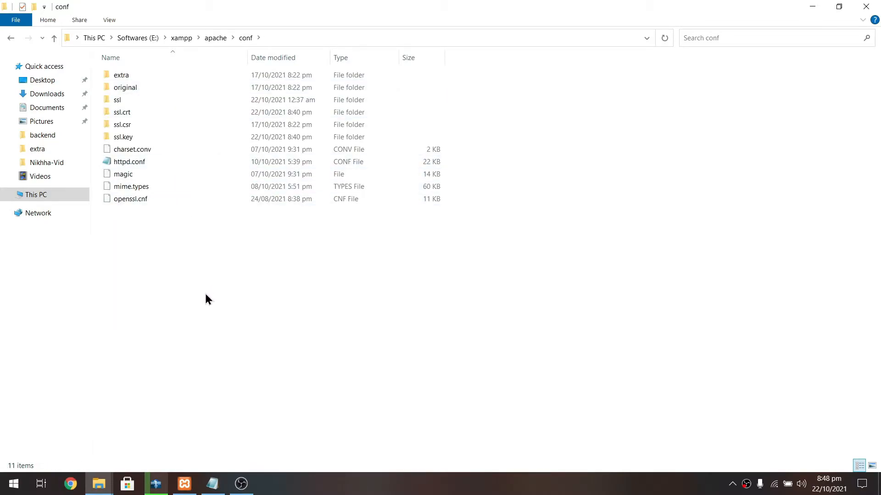
right_click(228, 246)
left_click(147, 76)
double_click(147, 76)
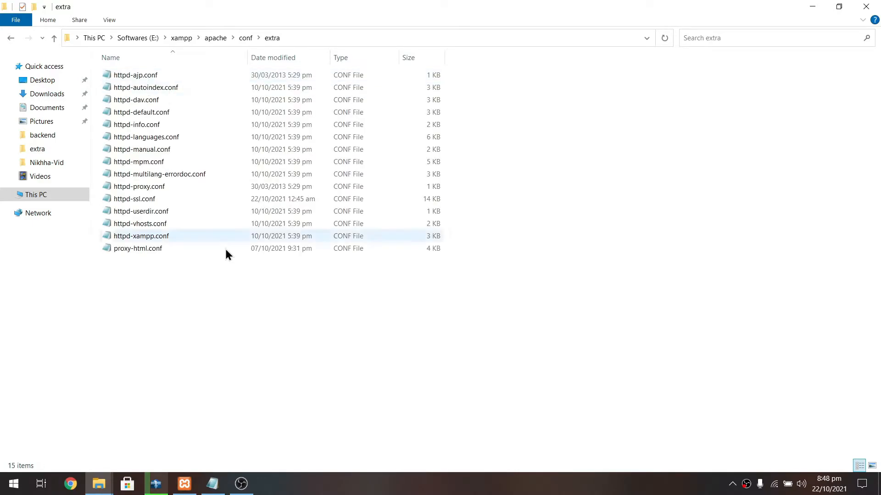
right_click(178, 287)
left_click(137, 199)
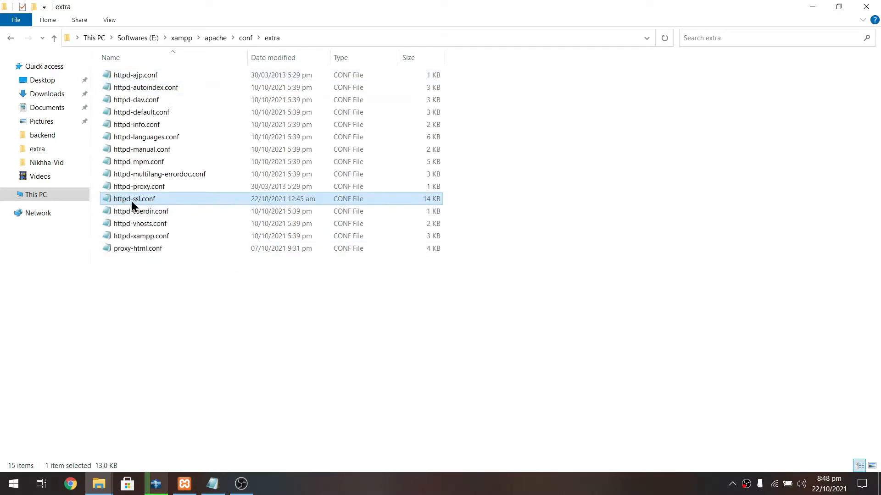
right_click(164, 203)
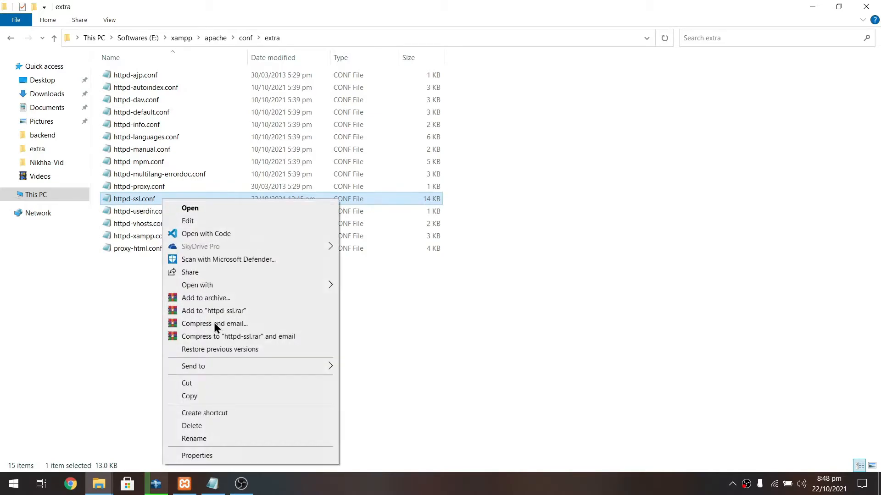
left_click(218, 220)
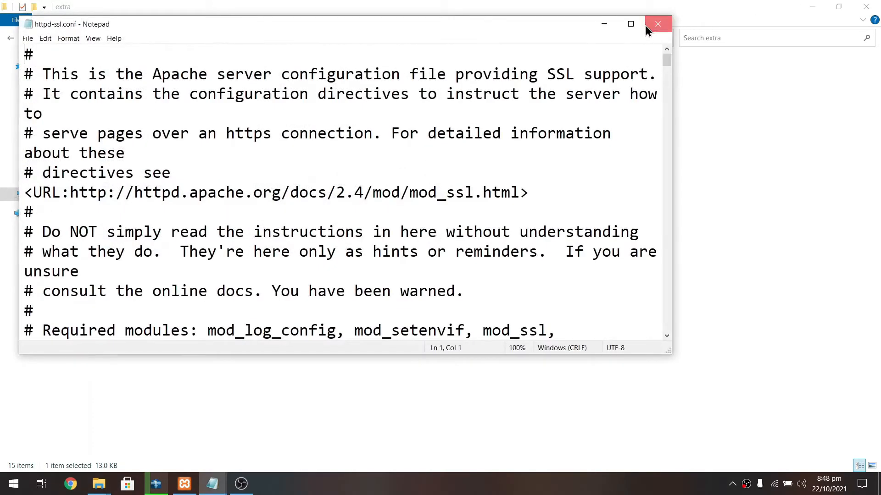
left_click(647, 28)
Open httpd-ssl.conf from the extra folder in Visual Studio Code.
right_click(204, 197)
mouse_move(296, 283)
left_click(403, 295)
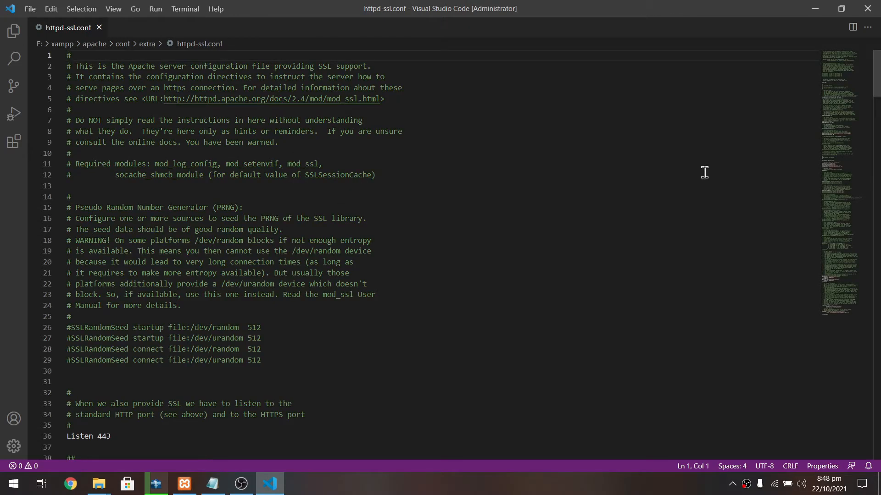
Delete everything in httpd-ssl.conf from the <VirtualHost _default_:443> line to the end of the file.
left_click_drag(879, 92, 879, 216)
left_click_drag(197, 271, 118, 266)
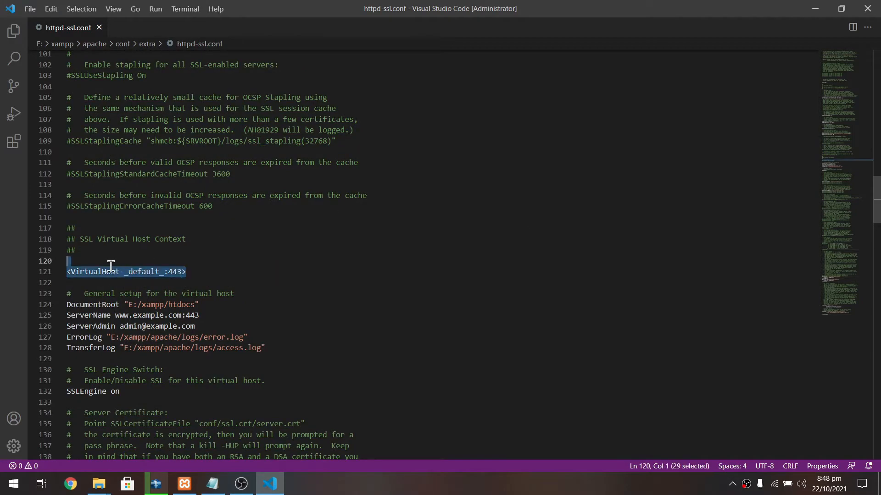
left_click(200, 271)
left_click(71, 272)
mouse_move(878, 202)
left_mouse_down()
mouse_move(879, 435)
mouse_move(878, 193)
mouse_move(878, 200)
left_mouse_up()
left_click(118, 343, "shift")
key("BackSpace")
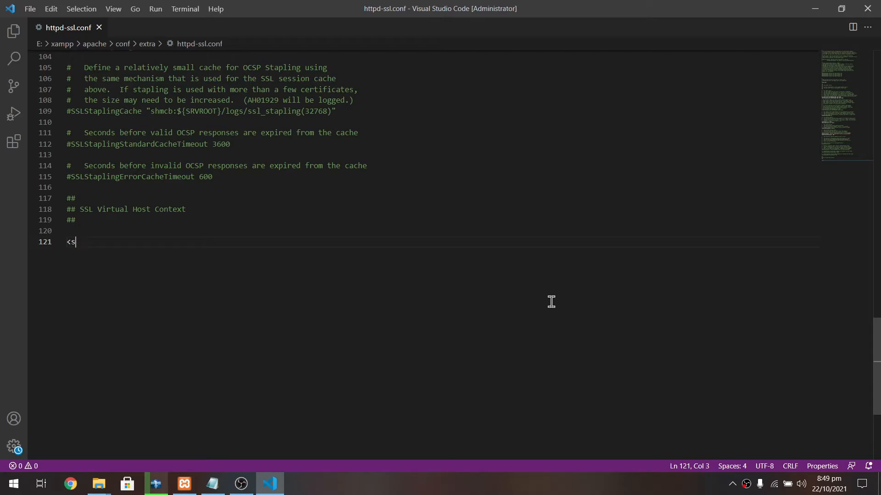
key("BackSpace")
scroll(552, 301, "up", 6)
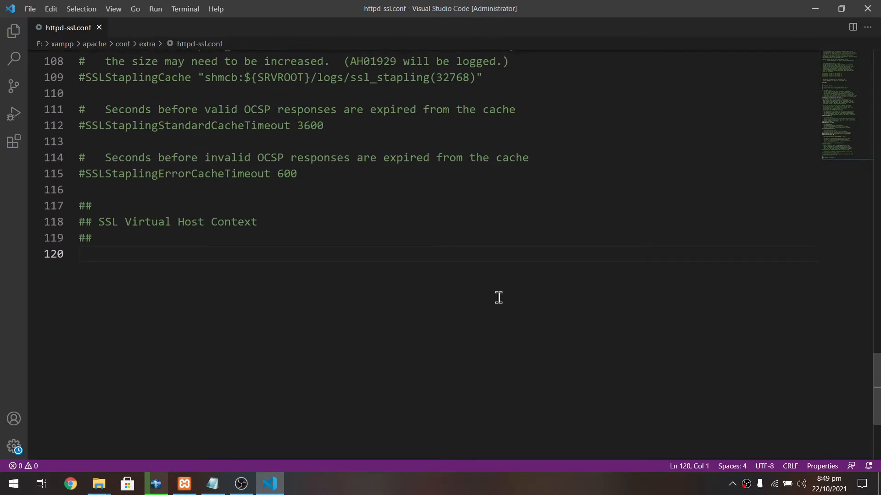
Copy the whole <VirtualHost *:443> block from port of ssl settings.txt into httpd-ssl.conf at line 120, removing the indent of its first line.
left_click(212, 484)
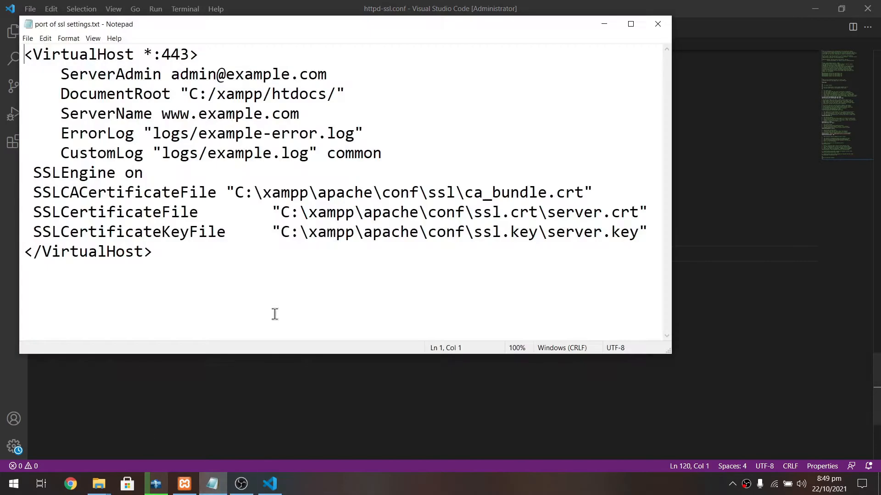
left_click_drag(205, 257, 2, 48)
right_click(111, 99)
left_click(144, 133)
key("alt+Tab")
right_click(232, 298)
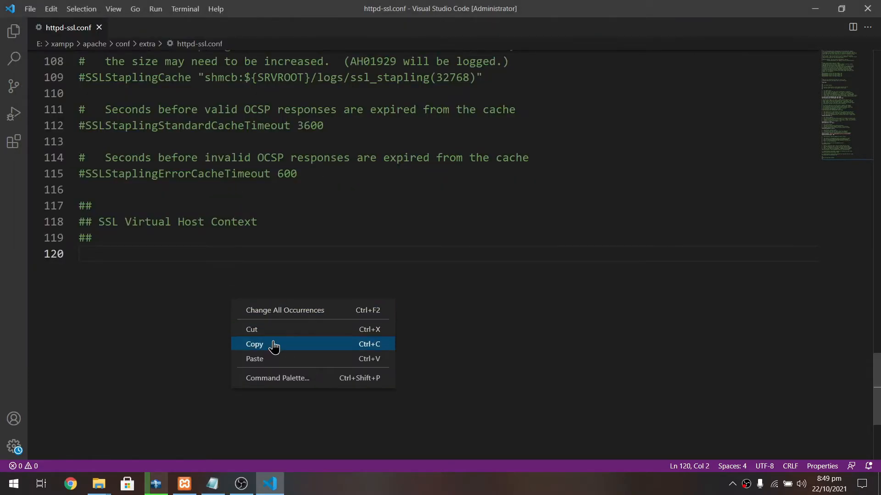
left_click(257, 362)
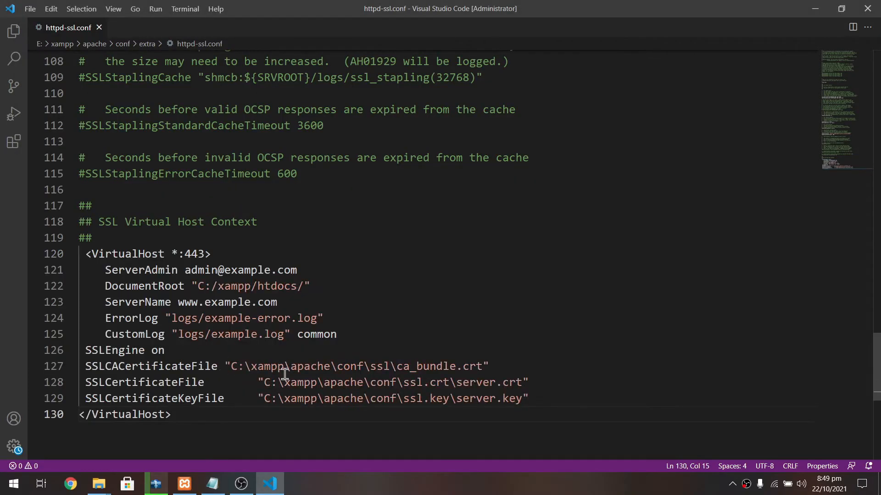
left_click(106, 253)
key("shift+Tab")
Set the domain of the ServerAdmin address and the ServerName to texts.ddns.net in the virtual host block.
left_click_drag(297, 270, 224, 270)
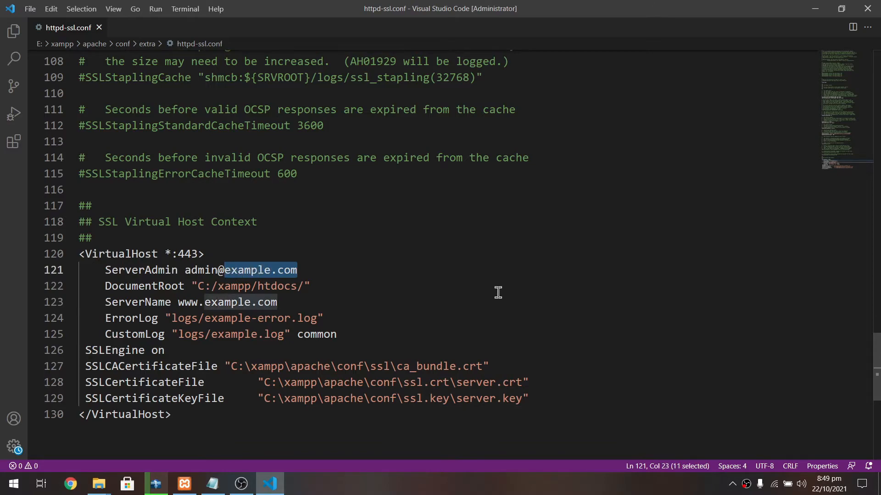
type("texts.ddns.net")
left_click(335, 289)
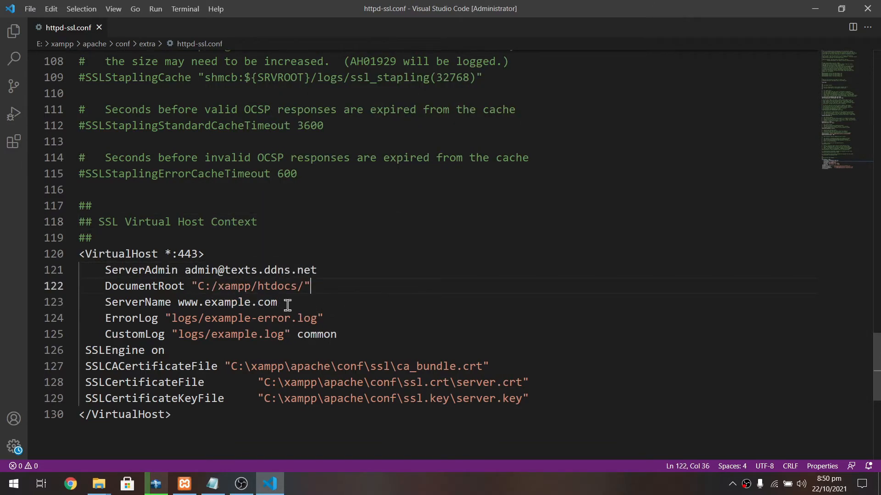
left_click_drag(287, 305, 176, 308)
type("texts.ddns.net")
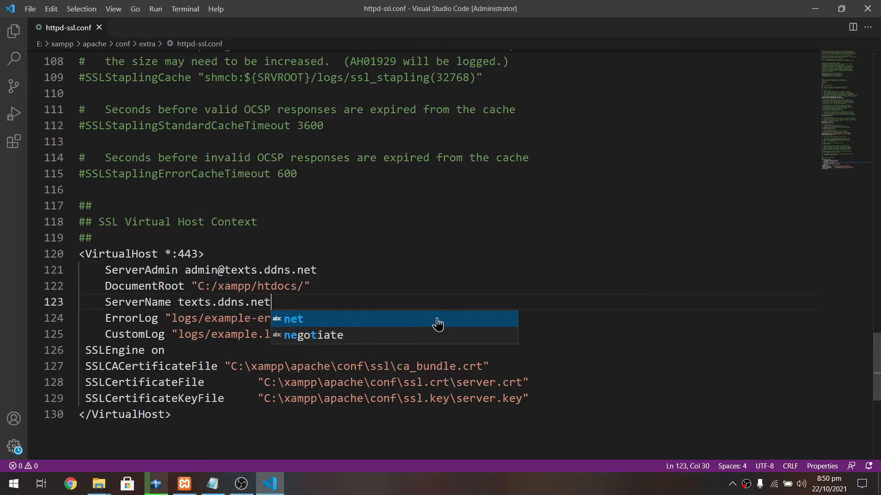
Check the drive of the XAMPP folder and change the drive letter to E in the DocumentRoot and the three SSL certificate paths.
left_click(238, 366)
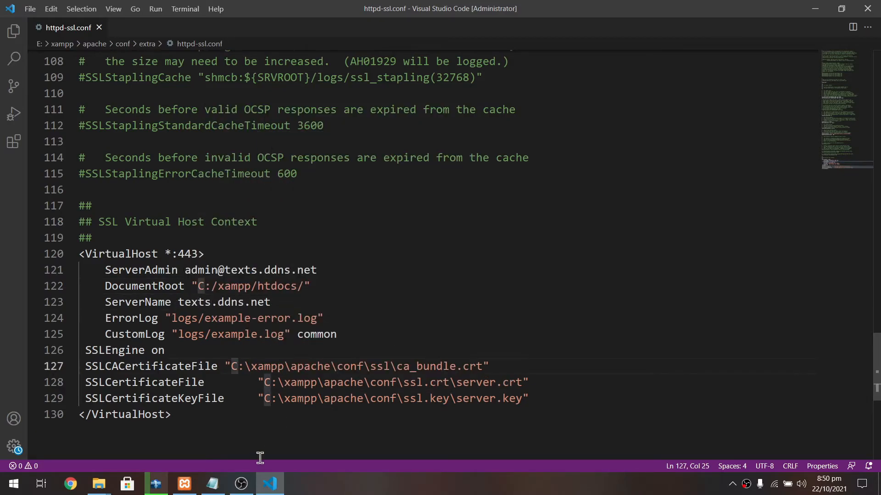
left_click(273, 399)
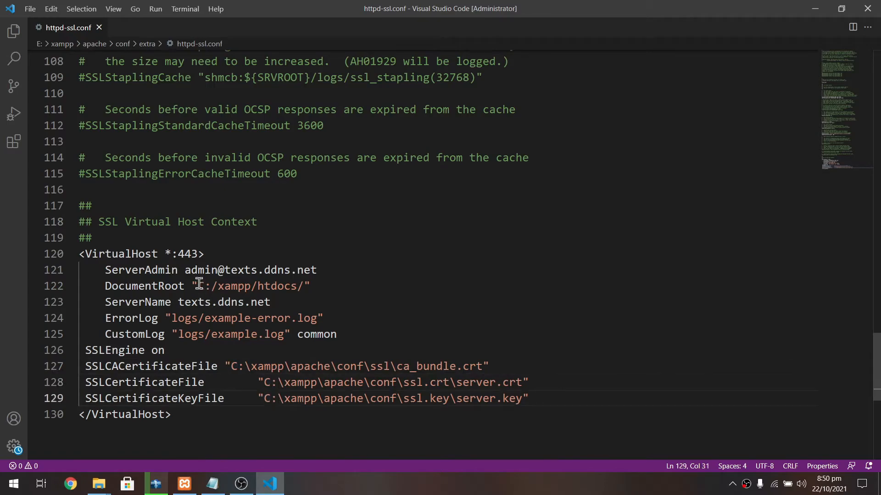
left_click(100, 483)
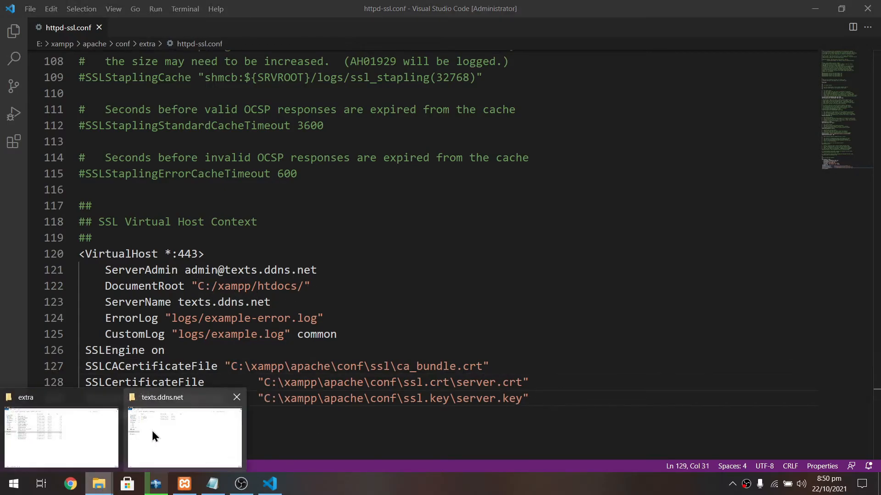
left_click(93, 436)
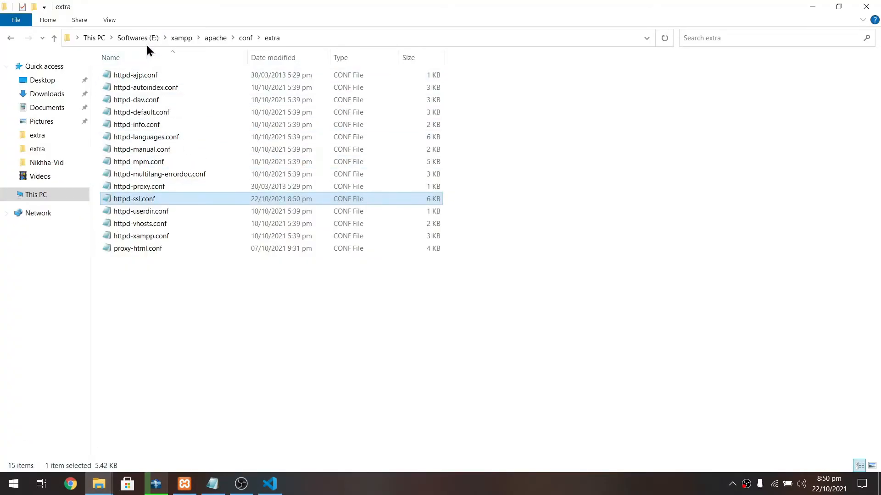
left_click(338, 41)
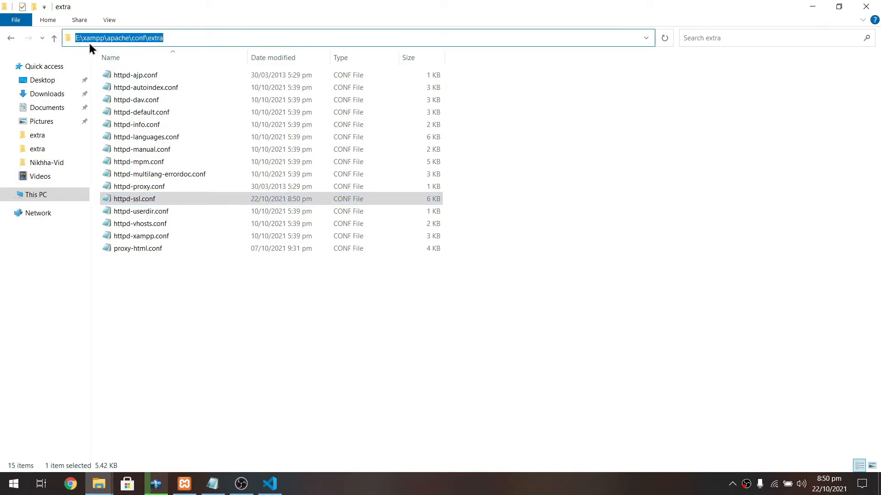
left_click(282, 486)
double_click(201, 291)
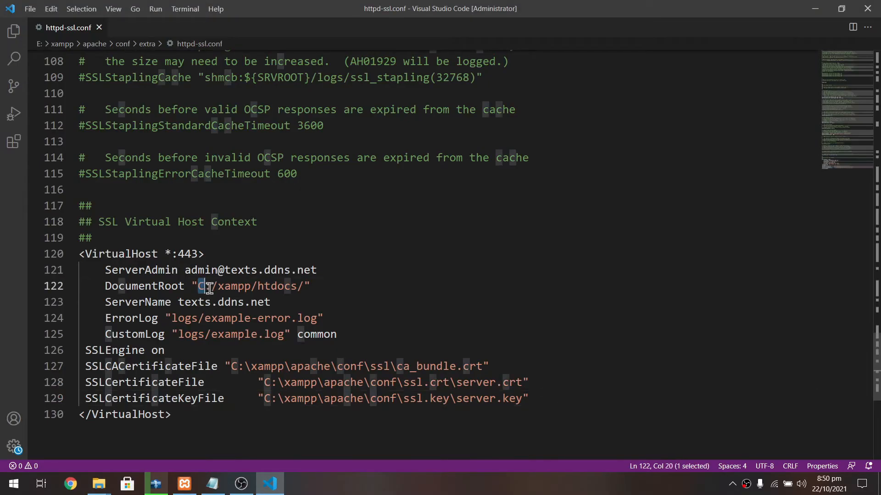
type("E")
double_click(236, 365)
key("ctrl+d")
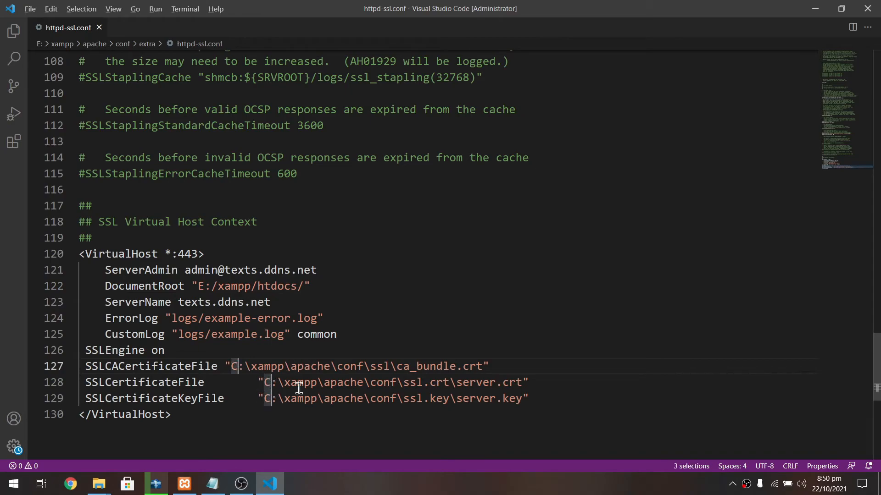
type("E")
left_click(568, 404)
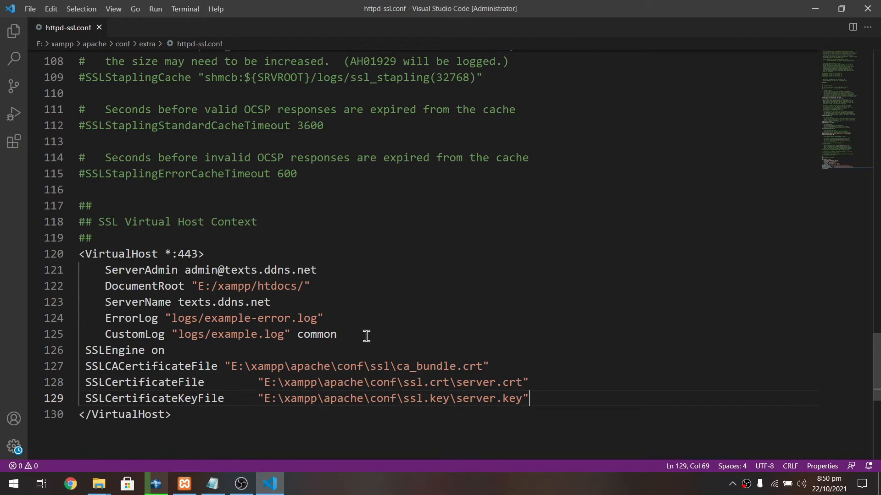
Cut the ssl, ssl.crt and ssl.key folders from the texts.ddns.net folder in Downloads.
left_click(99, 484)
left_click(182, 433)
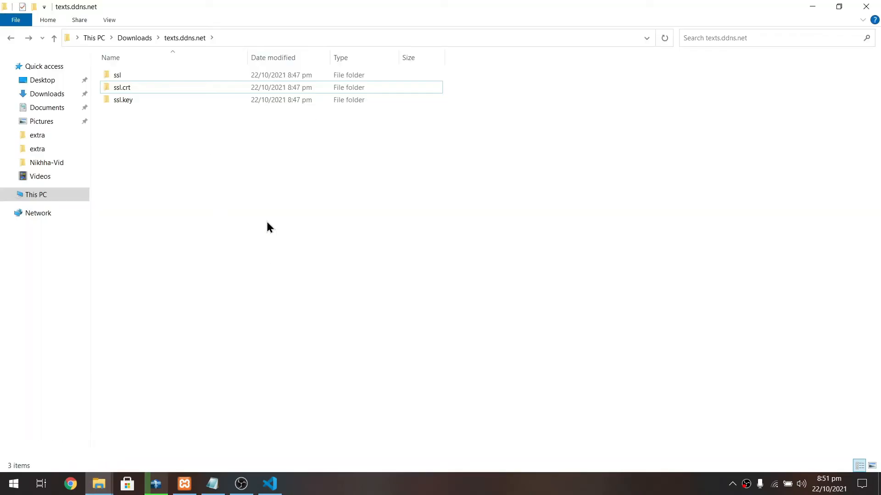
right_click(298, 245)
left_click(321, 290)
left_click_drag(316, 249, 148, 86)
right_click(148, 86)
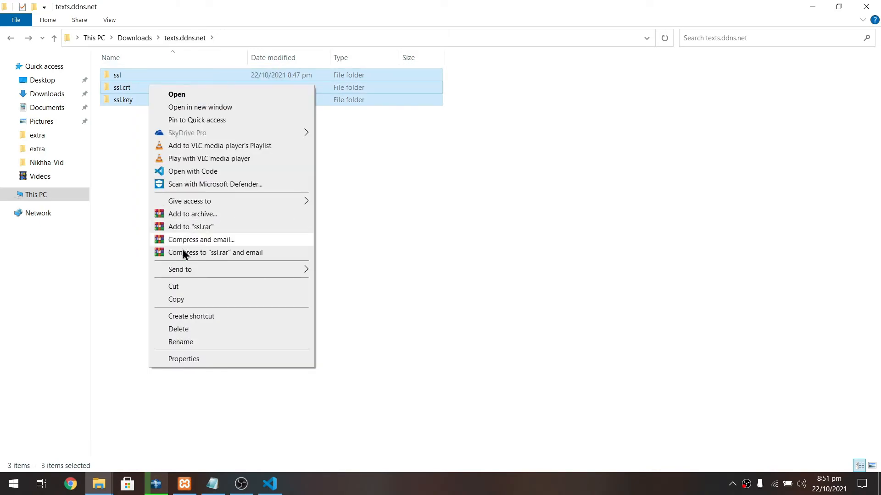
left_click(178, 287)
Paste the cut folders into E:\xampp\apache\conf, replace the files with the same names and refresh the folder.
left_click(99, 484)
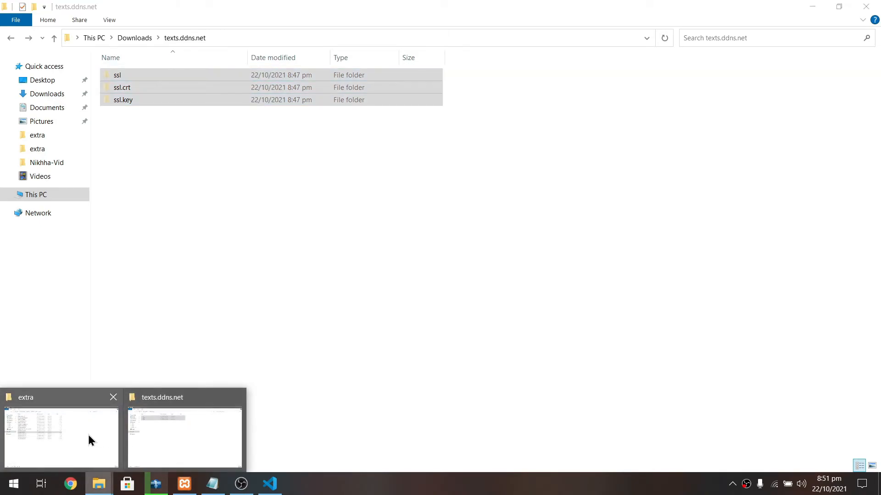
left_click(94, 441)
left_click(180, 38)
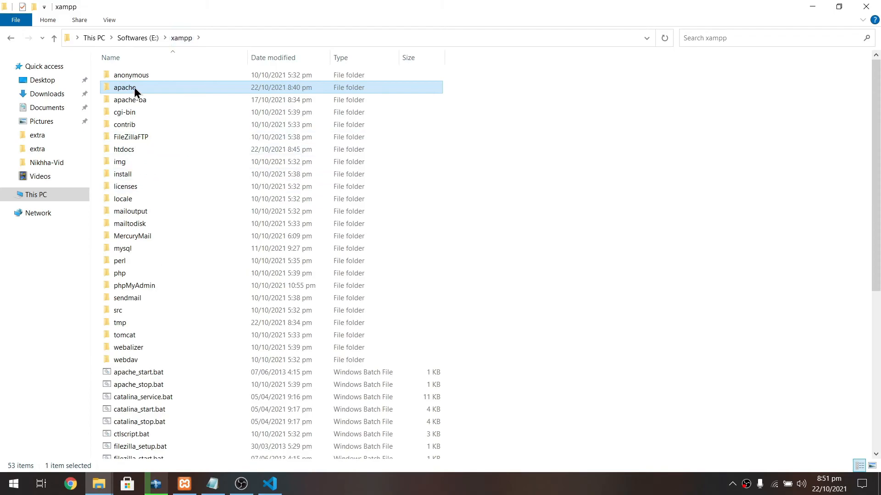
double_click(135, 89)
double_click(168, 87)
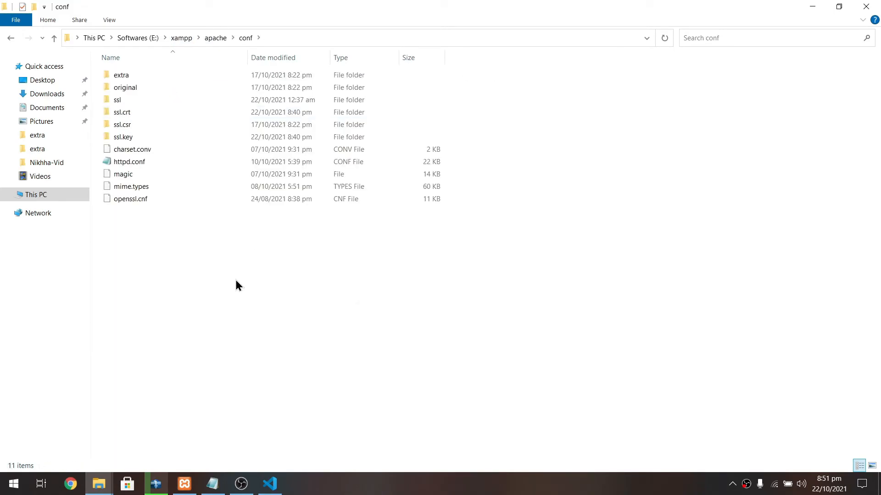
right_click(239, 279)
left_click(298, 361)
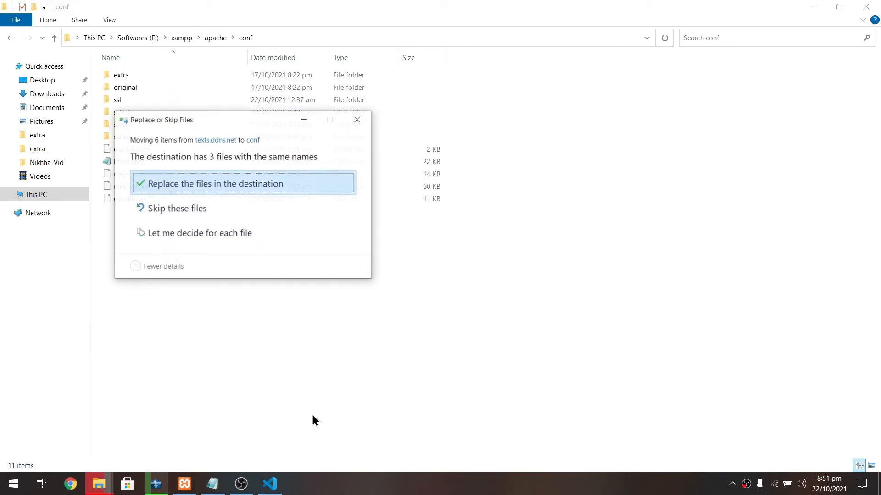
left_click(212, 185)
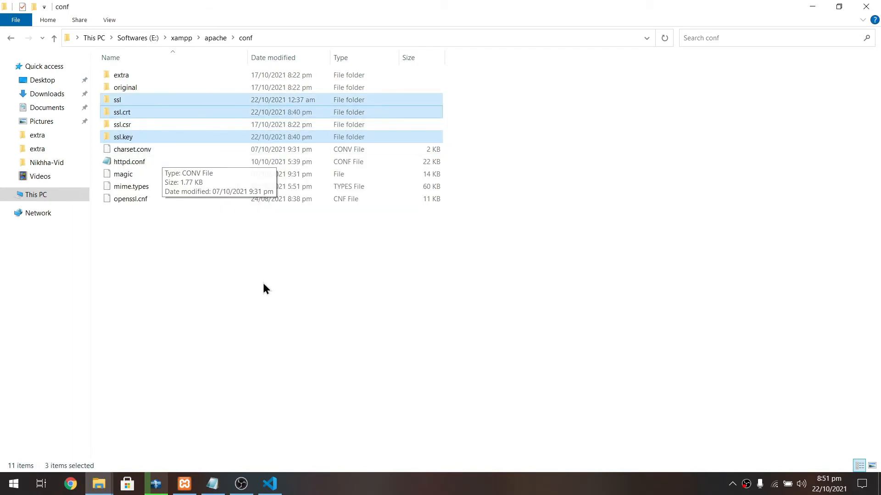
right_click(266, 264)
left_click(303, 313)
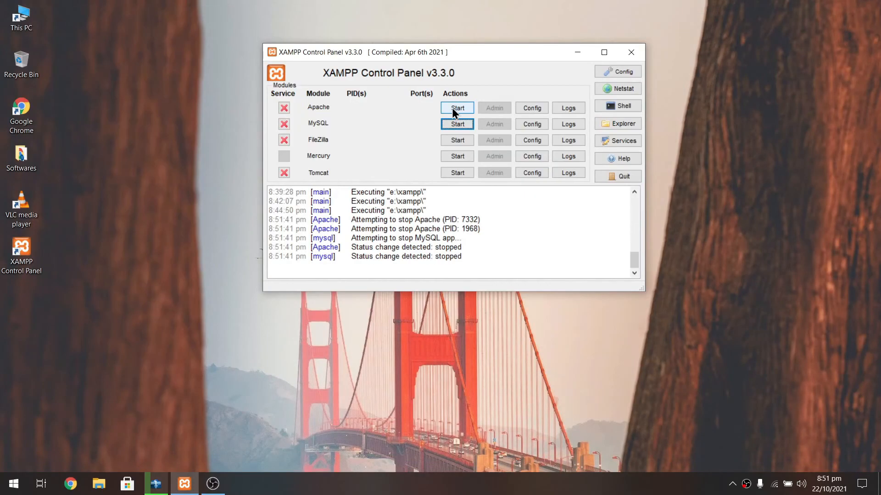
Restart Apache and start MySQL in the XAMPP Control Panel.
left_click(457, 107)
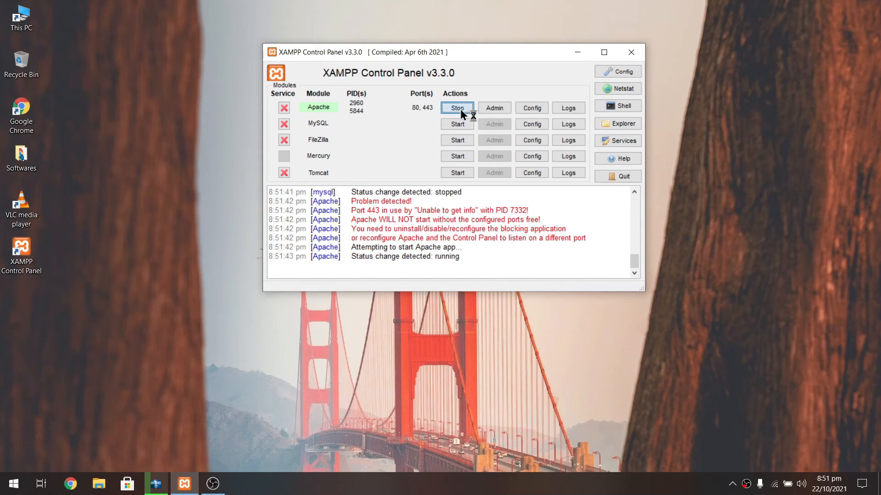
left_click(461, 109)
left_click(461, 110)
left_click(457, 124)
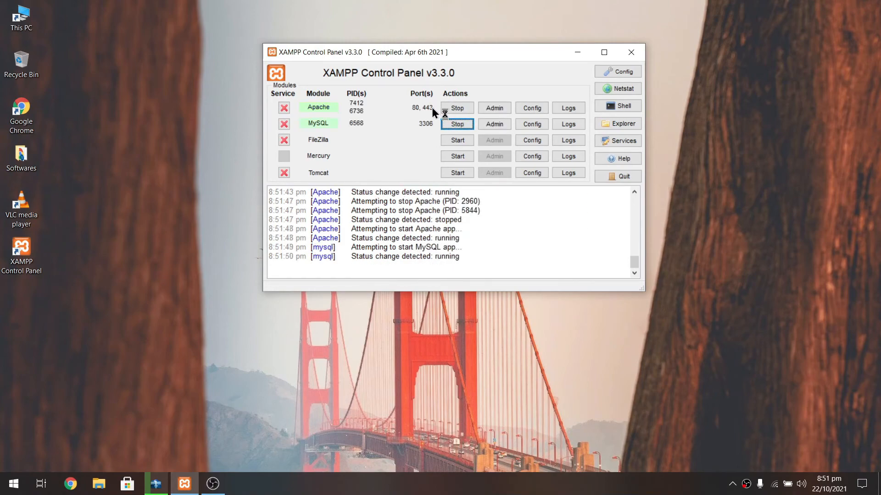
Switch to Chrome and load texts.ddns.net.
left_click(70, 484)
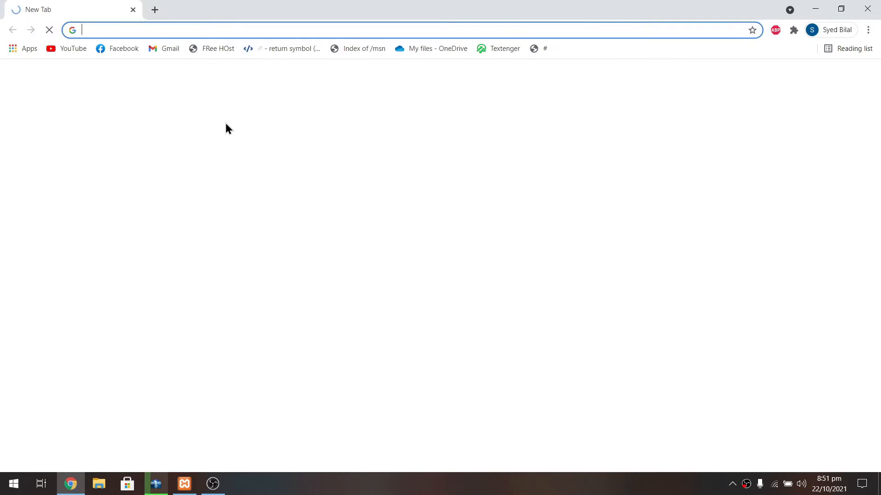
type("texts.ddns.net")
key("Return")
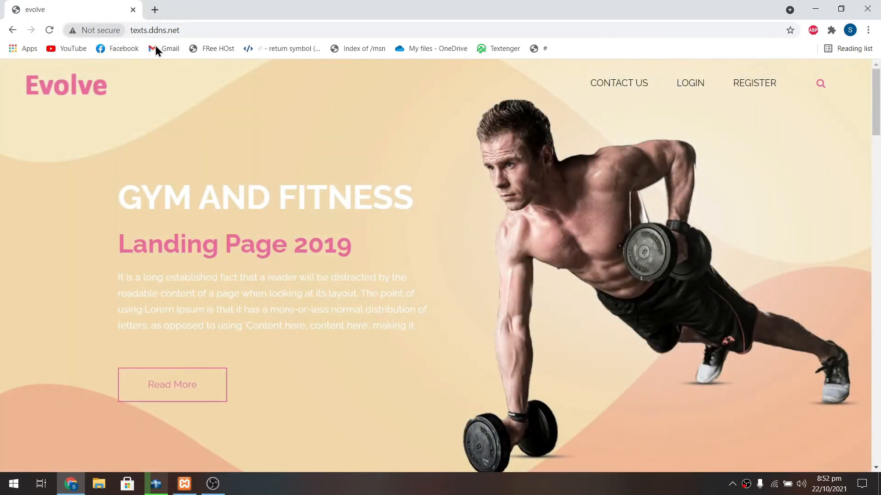
Change the page address from http to https and reload texts.ddns.net.
left_click(219, 29)
left_click(227, 29)
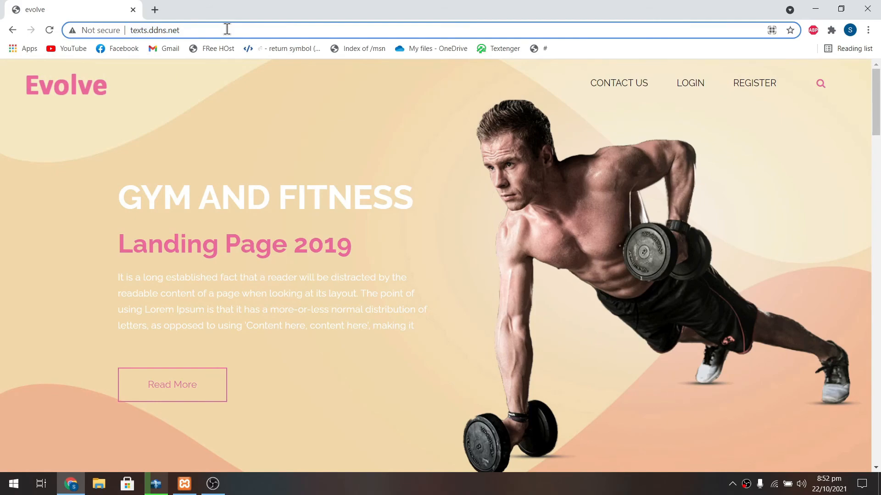
key("Home")
key("Right")
key("Right")
key("Right")
key("Right")
type("s")
key("Return")
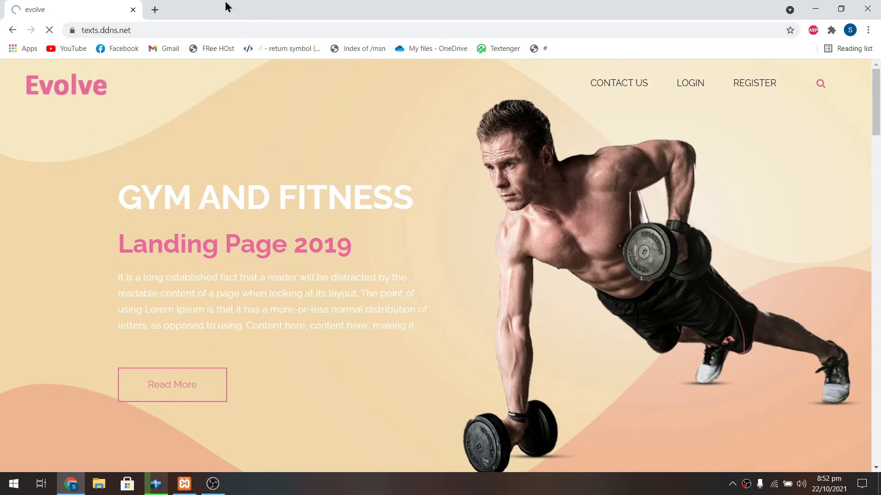
Examine the site information for texts.ddns.net to check the connection's security.
left_click(72, 31)
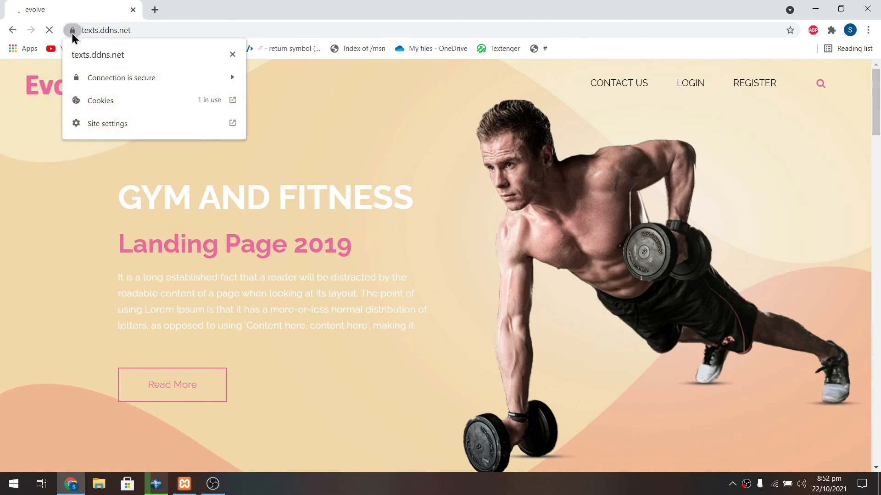
left_click(613, 227)
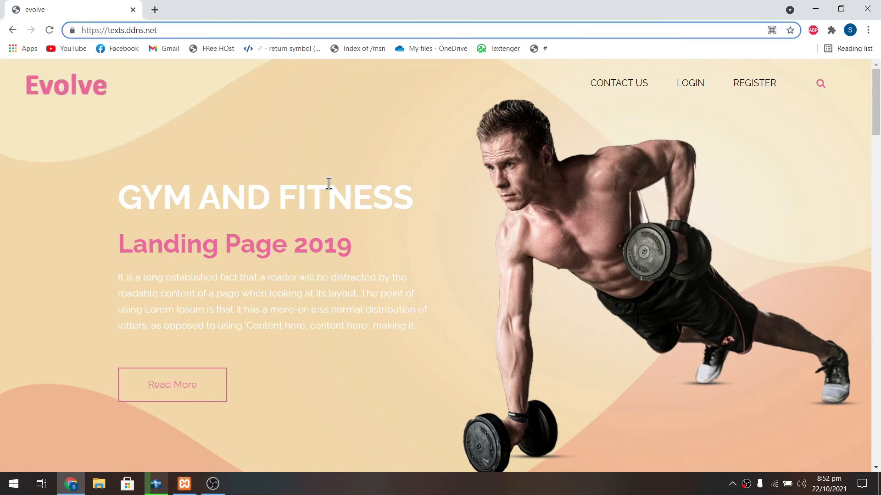
left_click(72, 32)
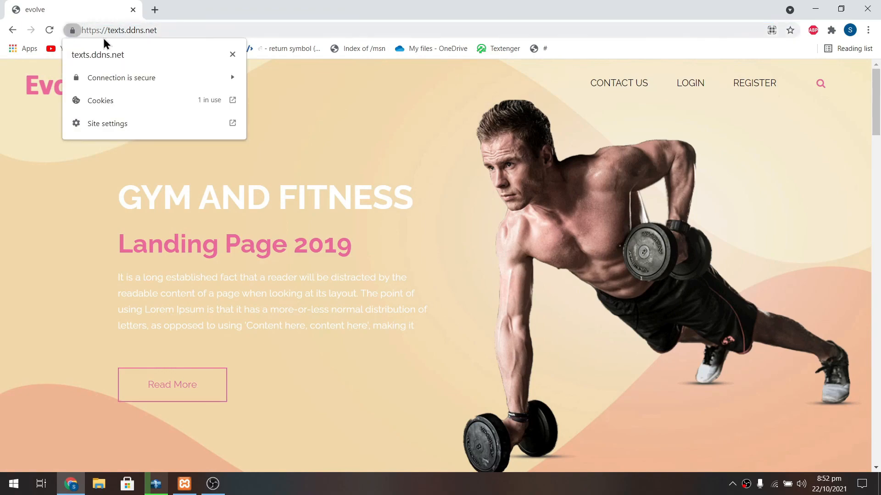